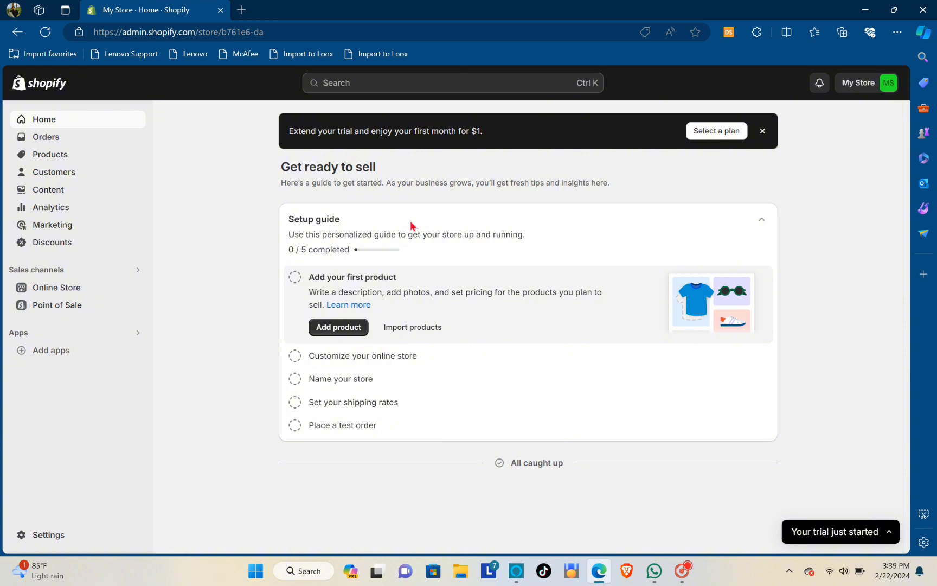
In a new tab, search Bing for 'is paypal supported in philippines' and skim the results
{"action": "left_click", "coordinate": [242, 9]}
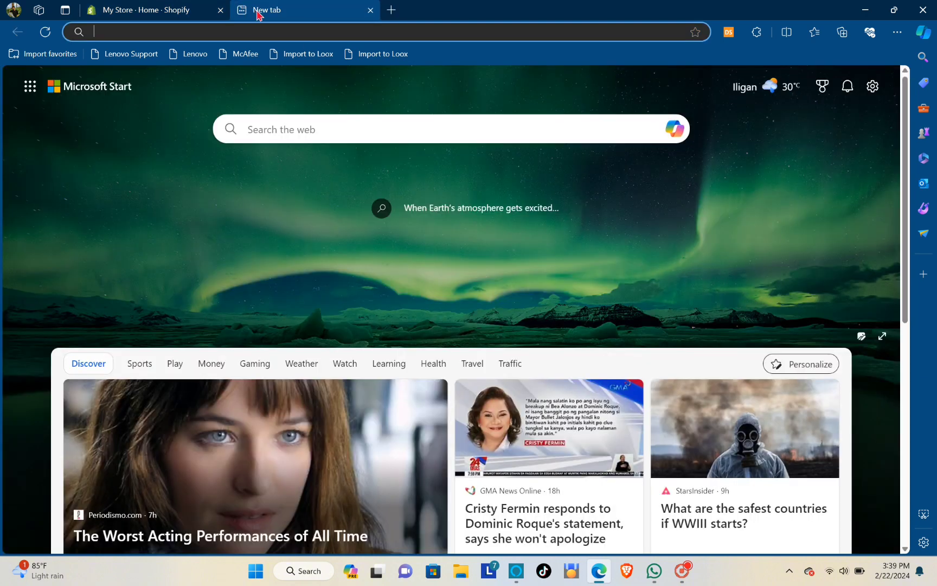
{"action": "type", "text": "is pa"}
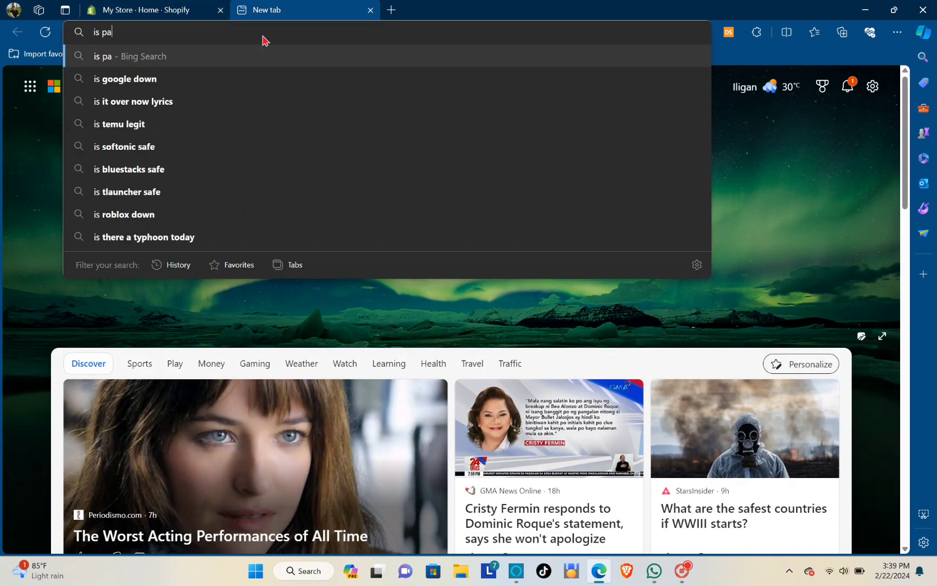
{"action": "type", "text": "ypal sup"}
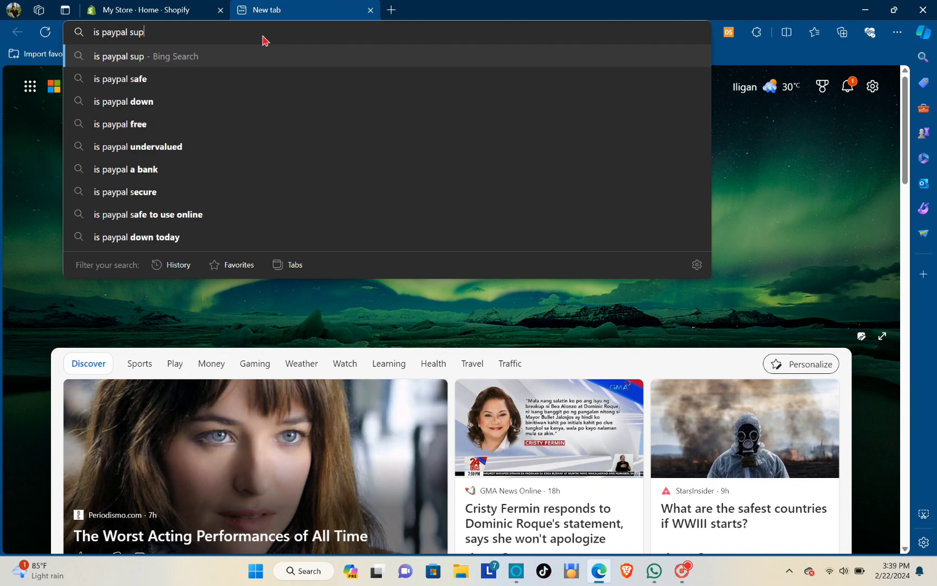
{"action": "type", "text": "poet"}
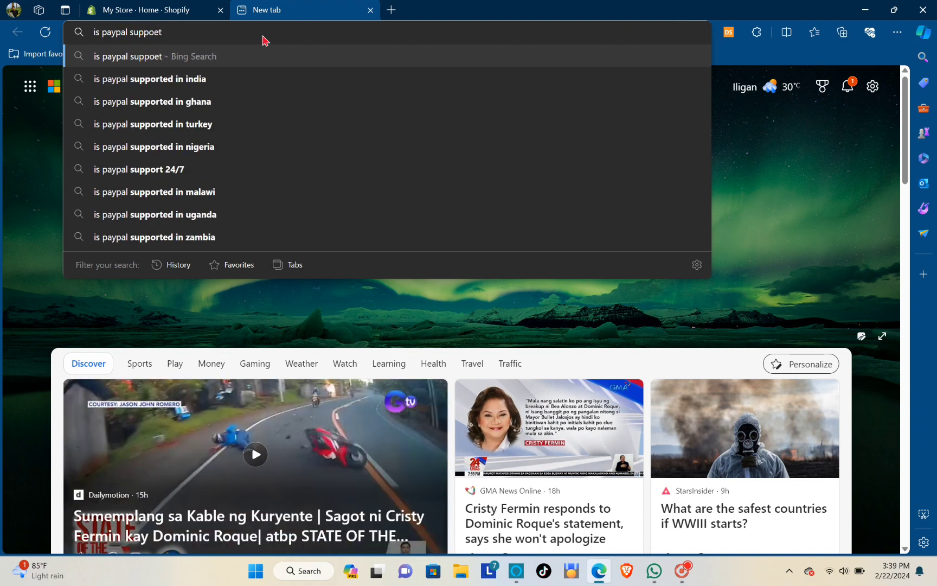
{"action": "key", "text": "BackSpace"}
{"action": "key", "text": "BackSpace"}
{"action": "type", "text": "rted "}
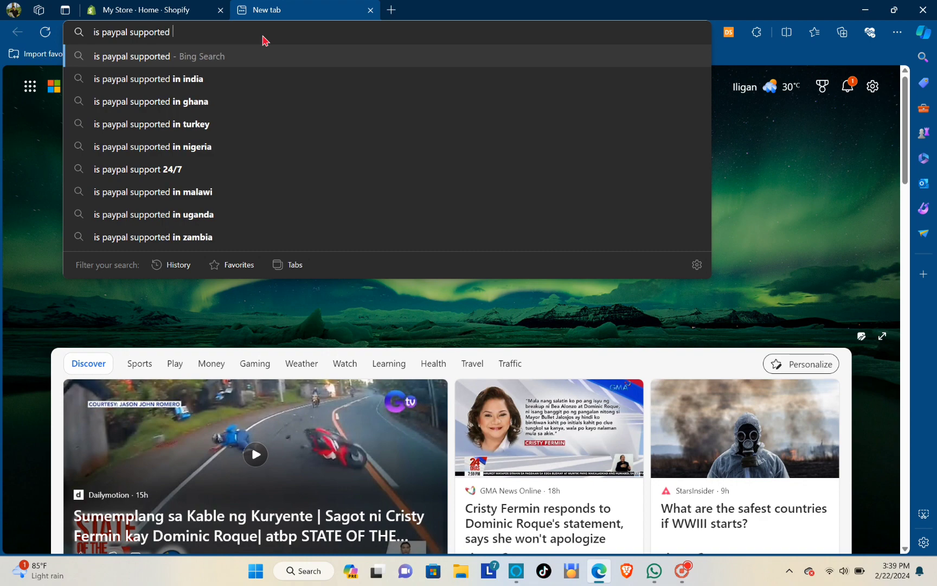
{"action": "type", "text": "in philippi"}
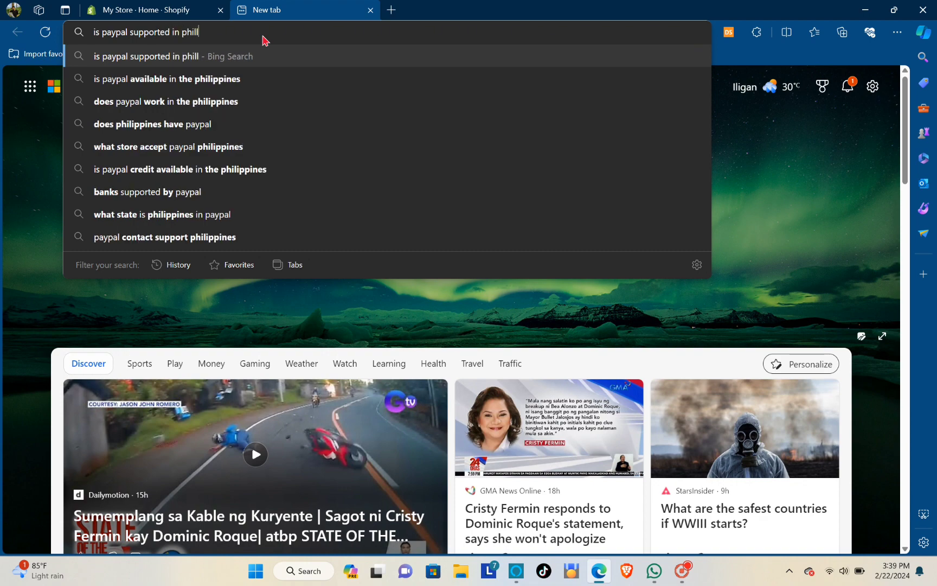
{"action": "type", "text": "nes"}
{"action": "key", "text": "Return"}
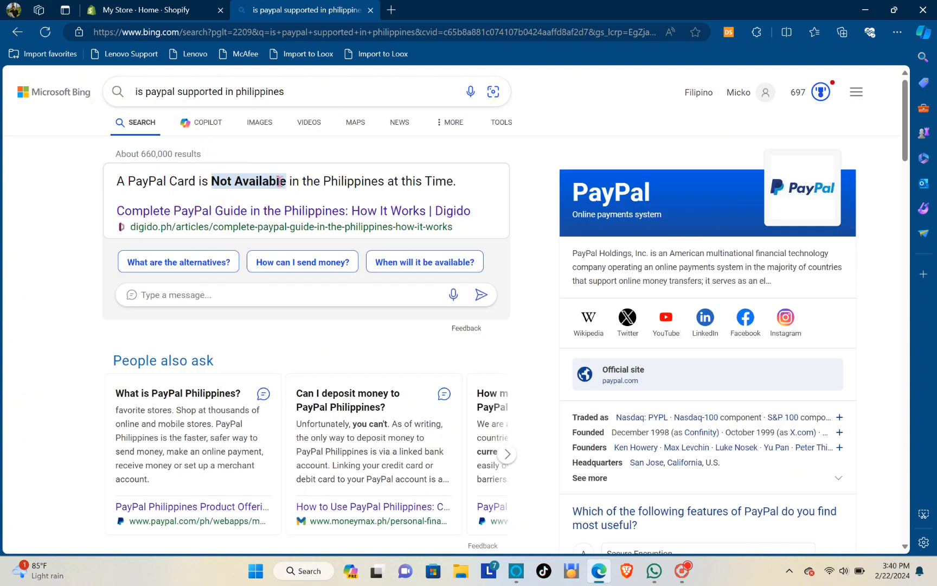
{"action": "scroll", "coordinate": [127, 178], "scroll_direction": "down", "scroll_amount": 6}
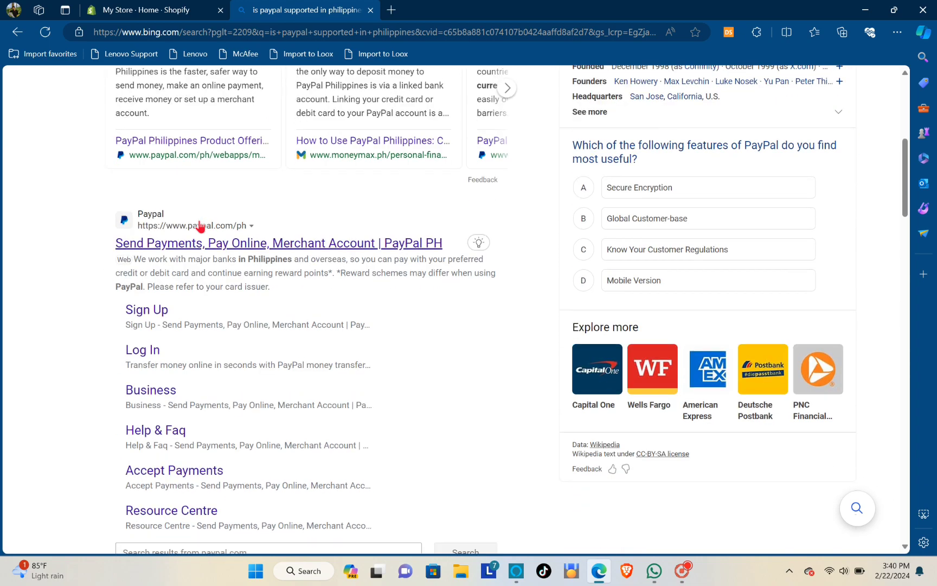
{"action": "scroll", "coordinate": [159, 309], "scroll_direction": "down", "scroll_amount": 4}
{"action": "scroll", "coordinate": [157, 307], "scroll_direction": "down", "scroll_amount": 5}
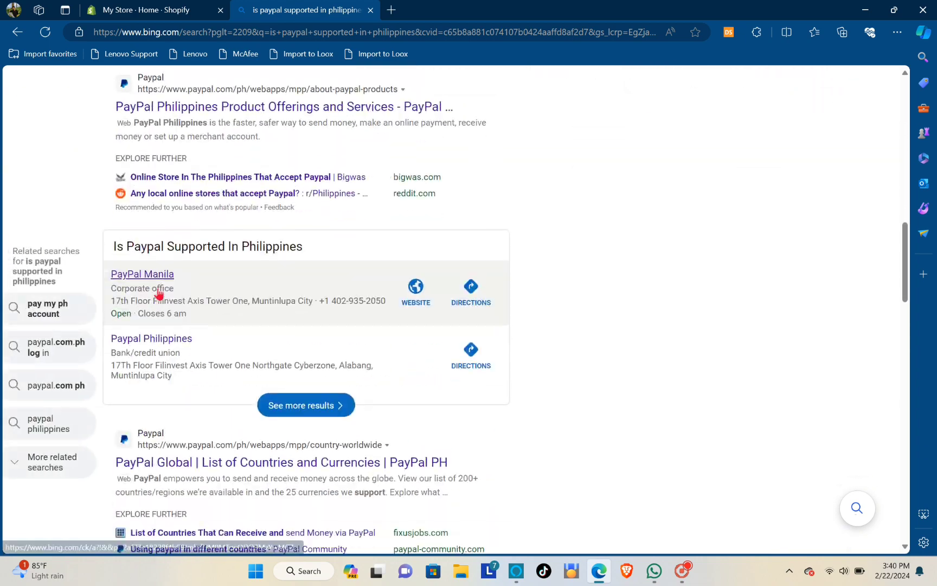
{"action": "scroll", "coordinate": [156, 295], "scroll_direction": "up", "scroll_amount": 3}
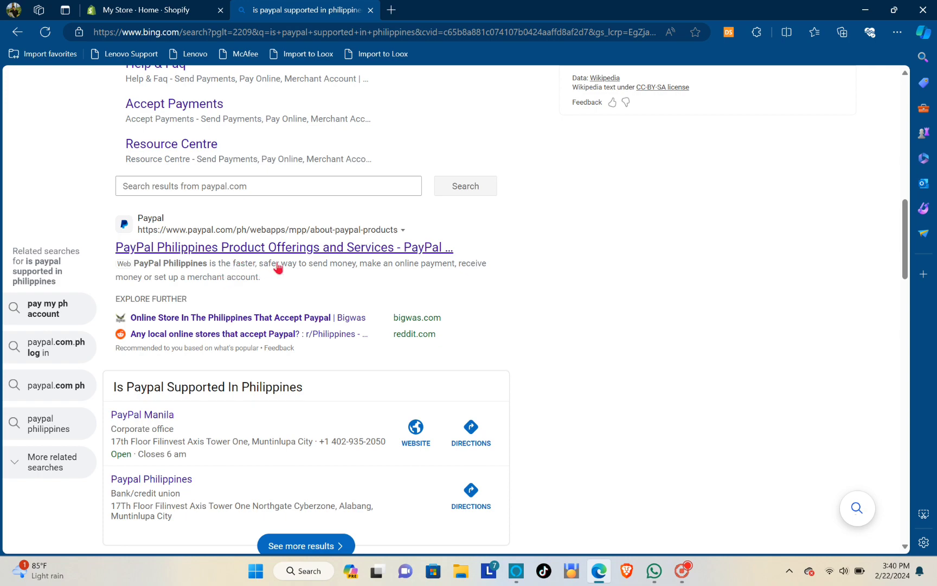
{"action": "scroll", "coordinate": [298, 222], "scroll_direction": "up", "scroll_amount": 10}
{"action": "scroll", "coordinate": [230, 150], "scroll_direction": "up", "scroll_amount": 3}
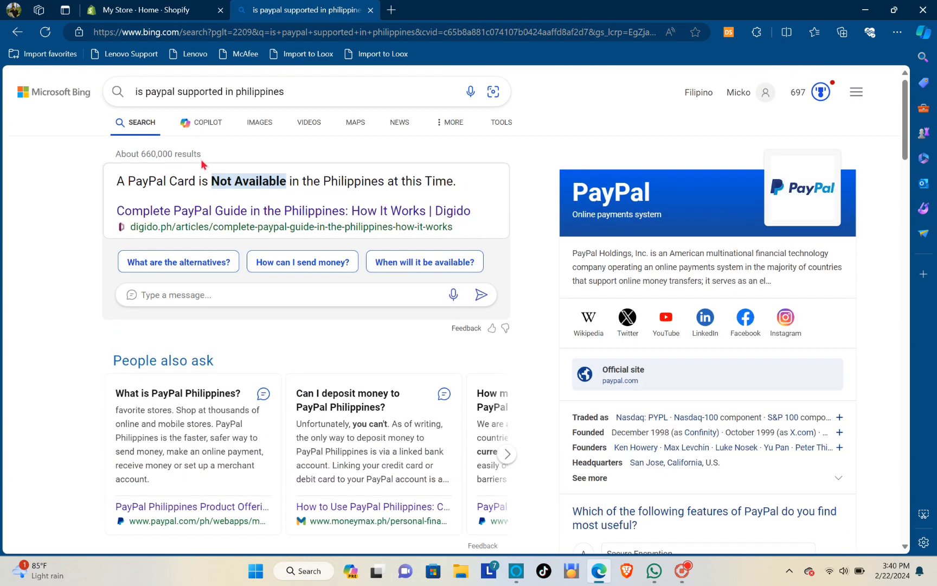
Refine the query to 'is paypal supported in philippines app' and search again
{"action": "left_click", "coordinate": [292, 94]}
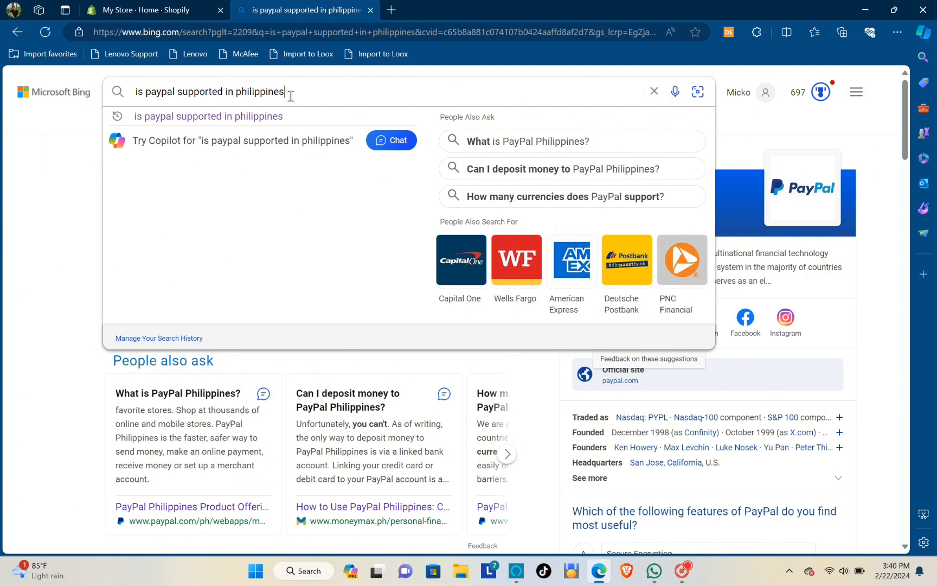
{"action": "type", "text": "app"}
{"action": "key", "text": "Return"}
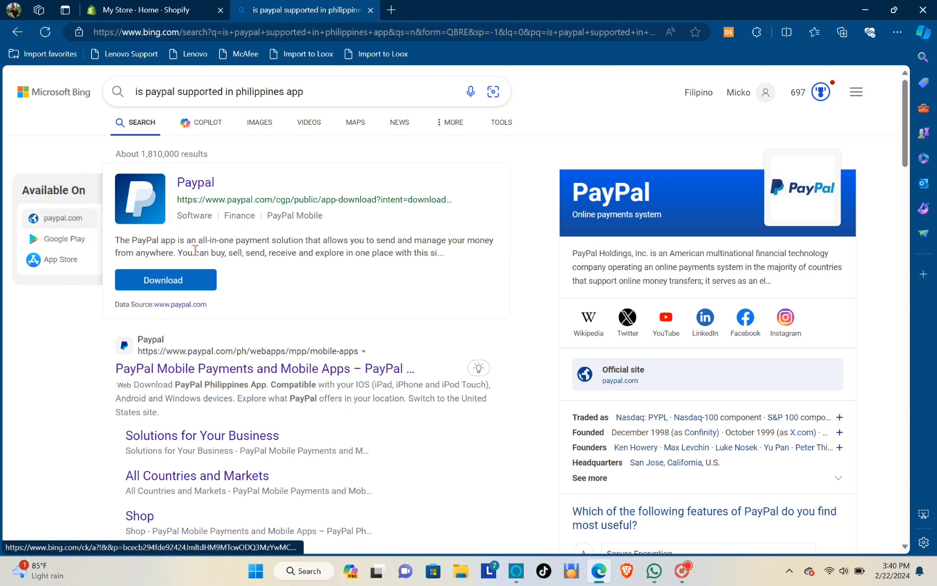
View the PayPal app download page, then close it and the Bing tab to return to Shopify
{"action": "left_click", "coordinate": [190, 183]}
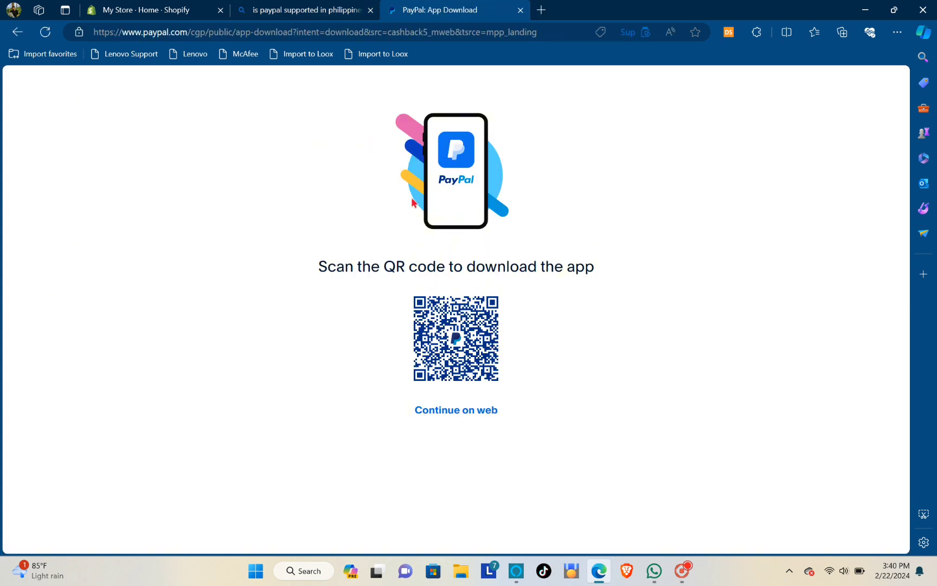
{"action": "left_click", "coordinate": [520, 10]}
{"action": "left_click", "coordinate": [371, 11]}
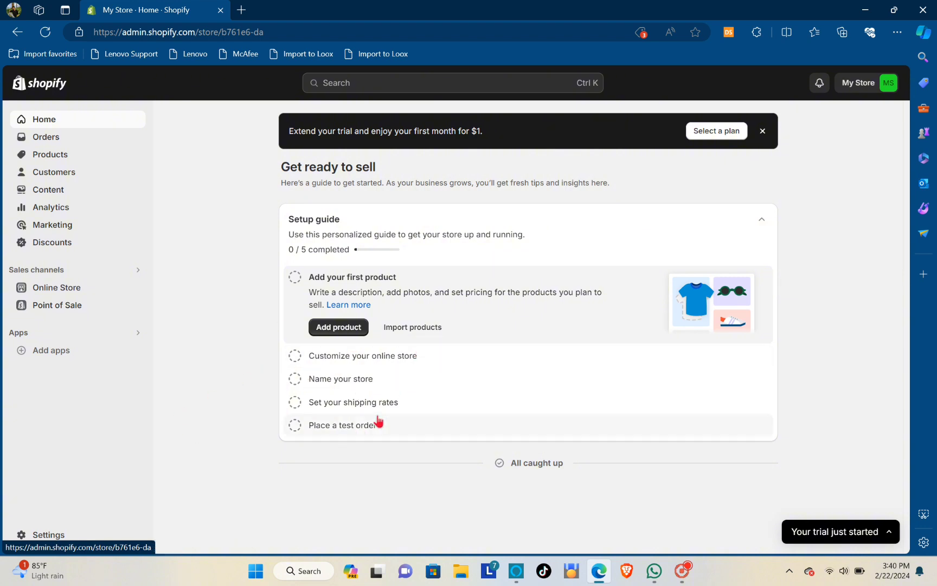
Review the Philippines business address in Store details, then look over the Payments settings page
{"action": "left_click", "coordinate": [46, 534]}
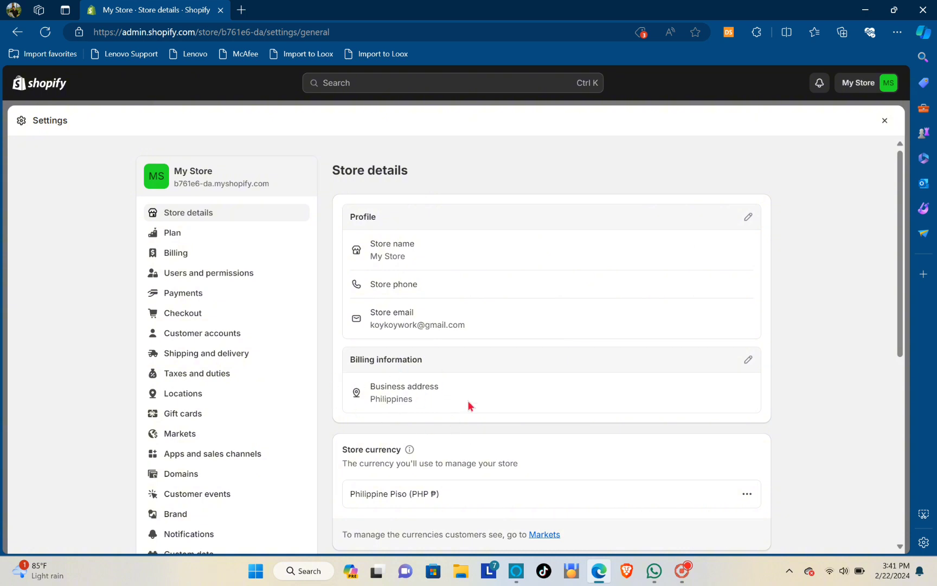
{"action": "left_click", "coordinate": [170, 298]}
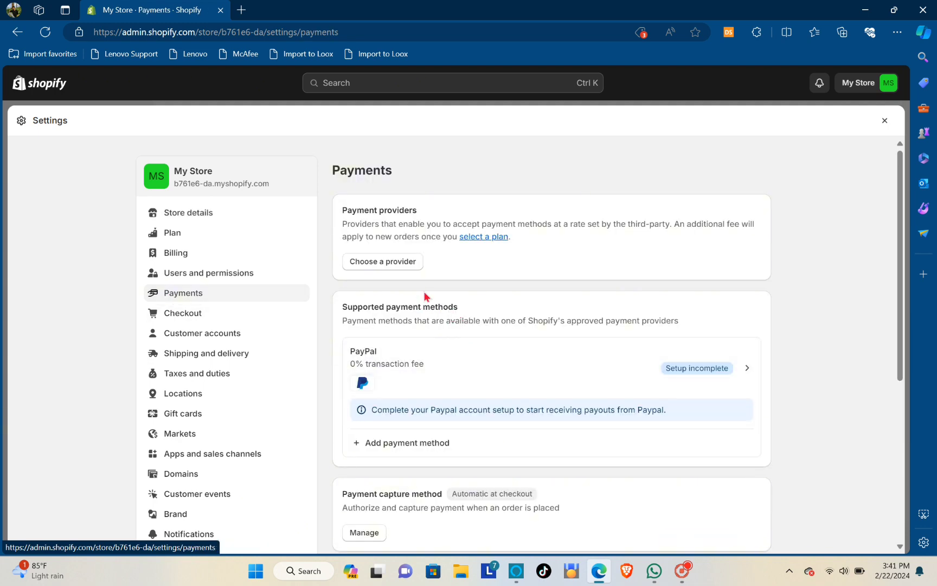
{"action": "scroll", "coordinate": [504, 318], "scroll_direction": "down", "scroll_amount": 3}
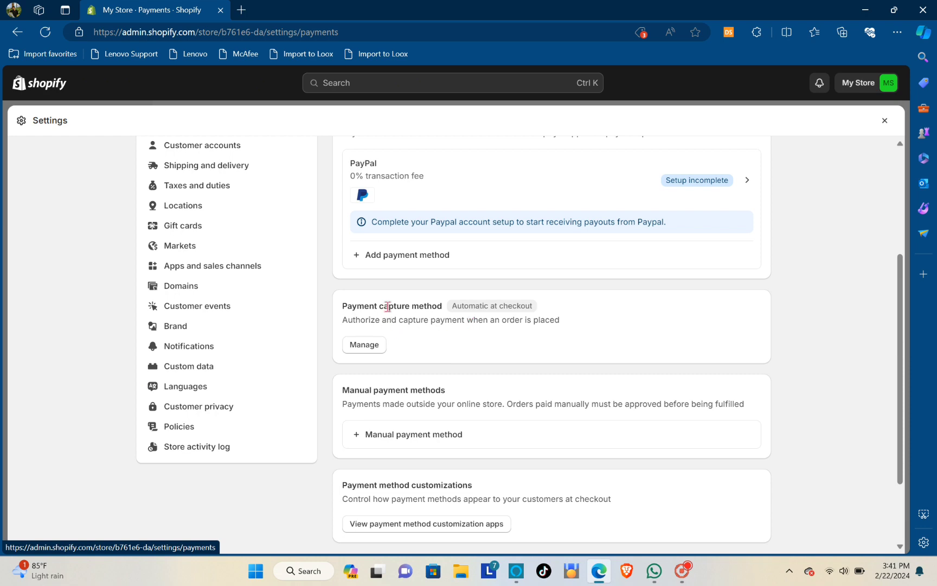
{"action": "scroll", "coordinate": [387, 306], "scroll_direction": "up", "scroll_amount": 3}
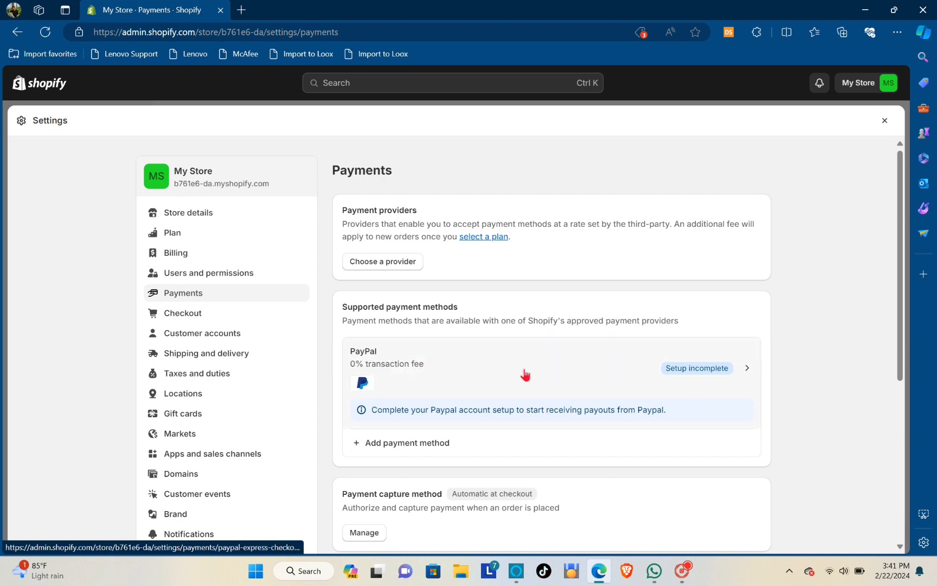
Open PayPal Express Checkout settings, start Complete setup, and dismiss PayPal's chat popup
{"action": "left_click", "coordinate": [683, 380]}
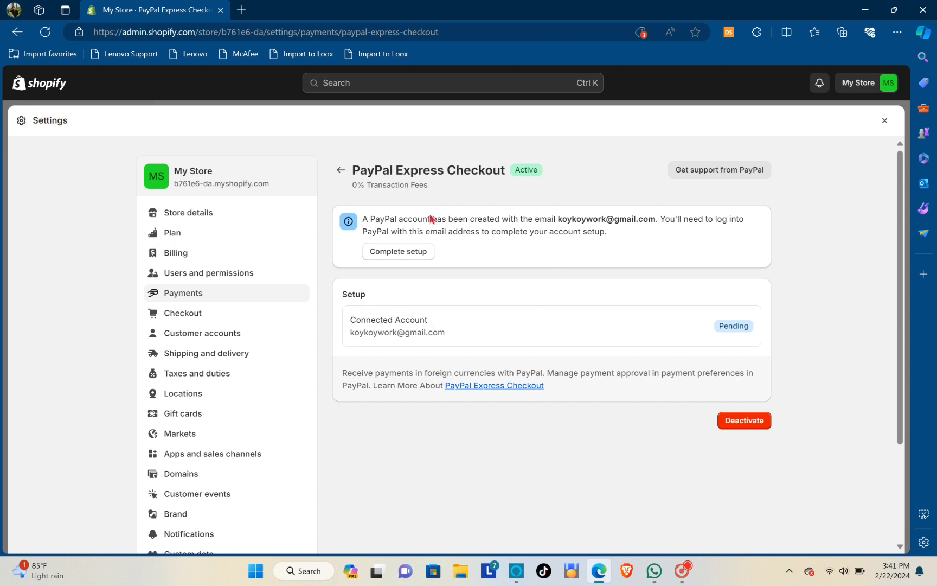
{"action": "left_click", "coordinate": [383, 252]}
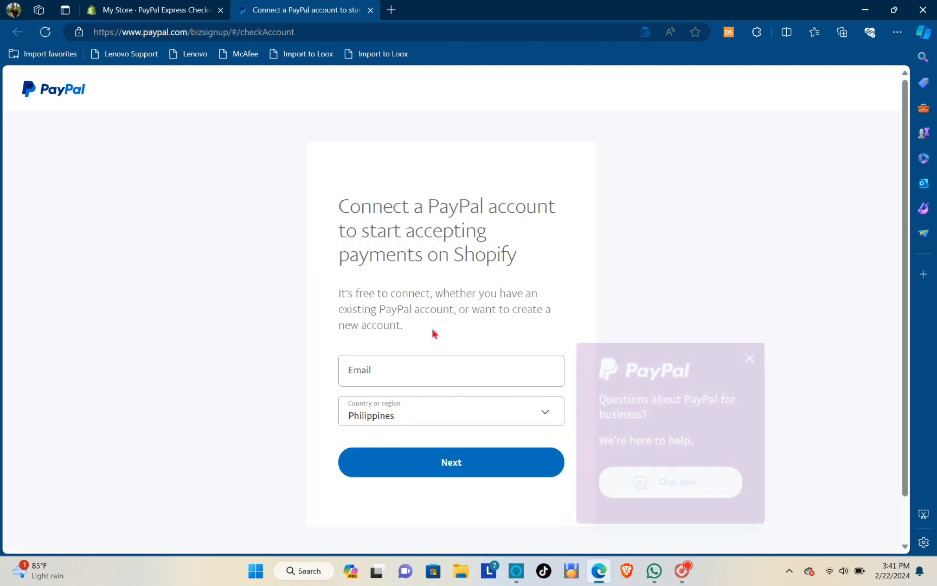
{"action": "left_click", "coordinate": [750, 358]}
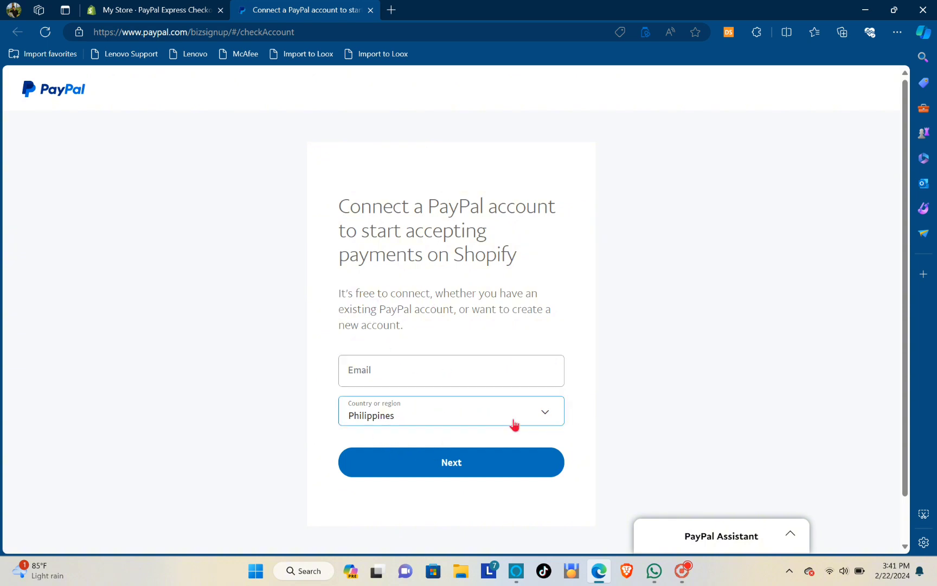
Close the PayPal connect-account tab
{"action": "left_click", "coordinate": [370, 11]}
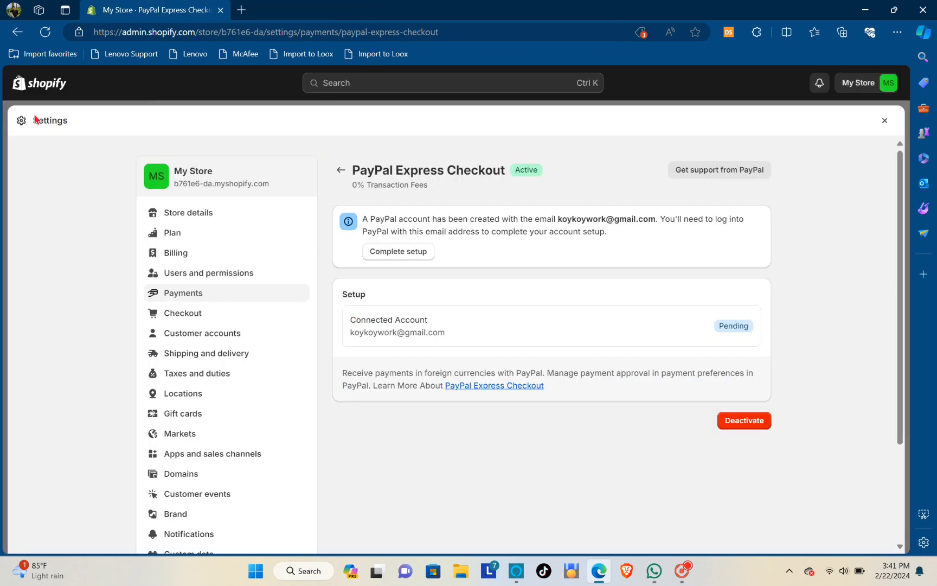
Go back to Payments settings and browse the third-party payment providers list
{"action": "left_click", "coordinate": [342, 171]}
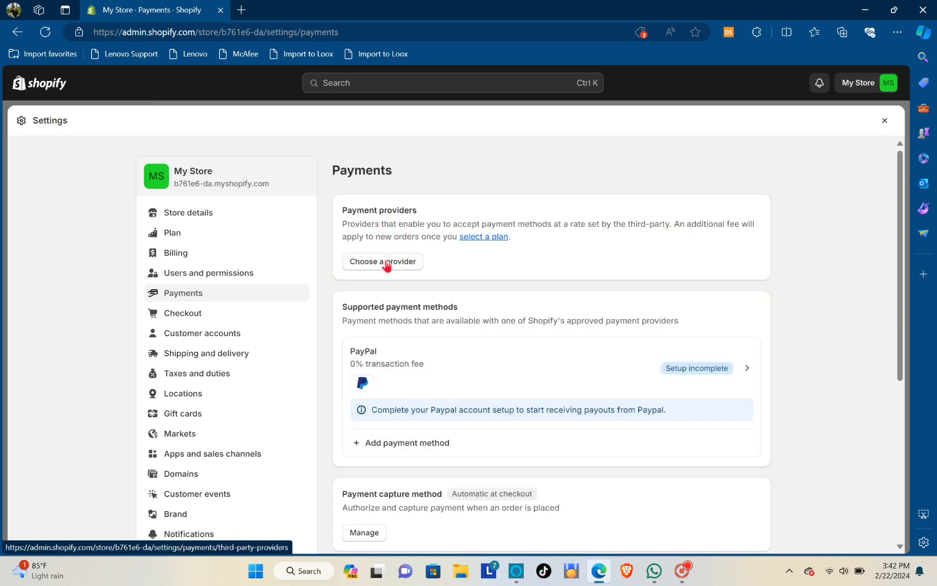
{"action": "left_click", "coordinate": [387, 265]}
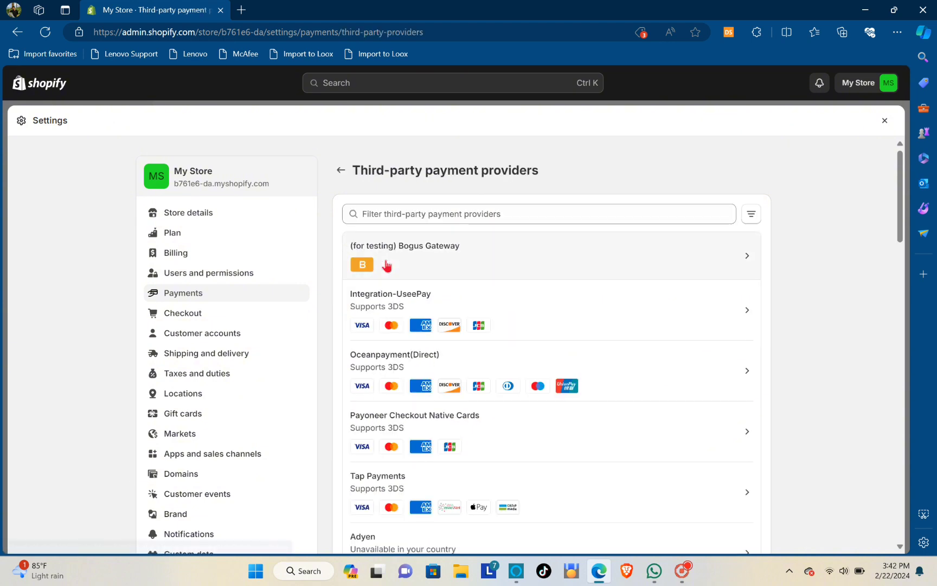
{"action": "scroll", "coordinate": [509, 277], "scroll_direction": "down", "scroll_amount": 10}
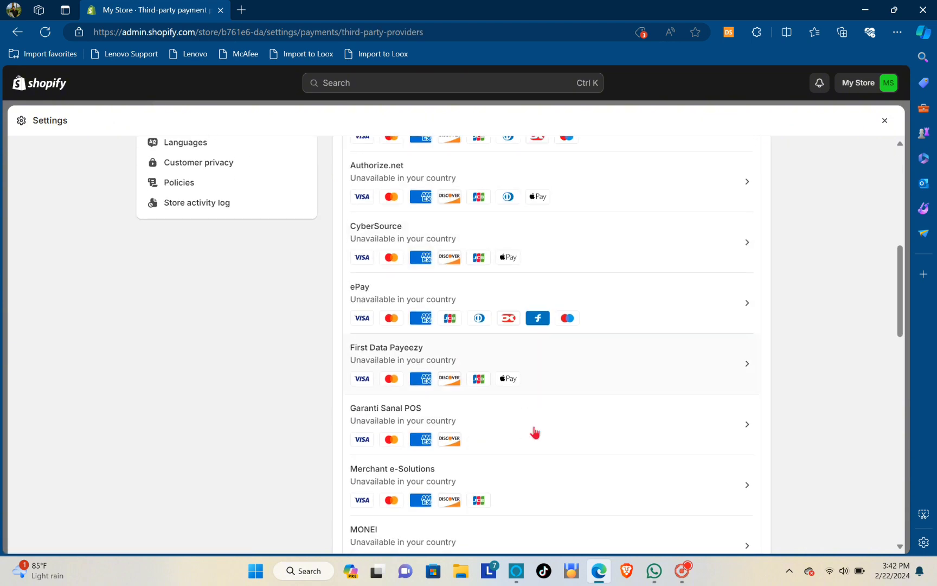
{"action": "scroll", "coordinate": [526, 446], "scroll_direction": "down", "scroll_amount": 13}
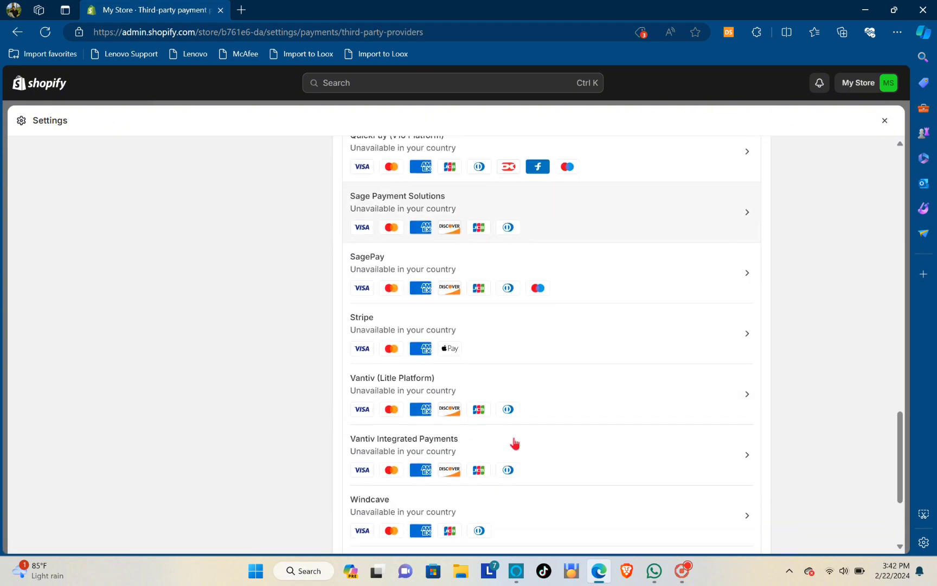
{"action": "scroll", "coordinate": [518, 431], "scroll_direction": "up", "scroll_amount": 2}
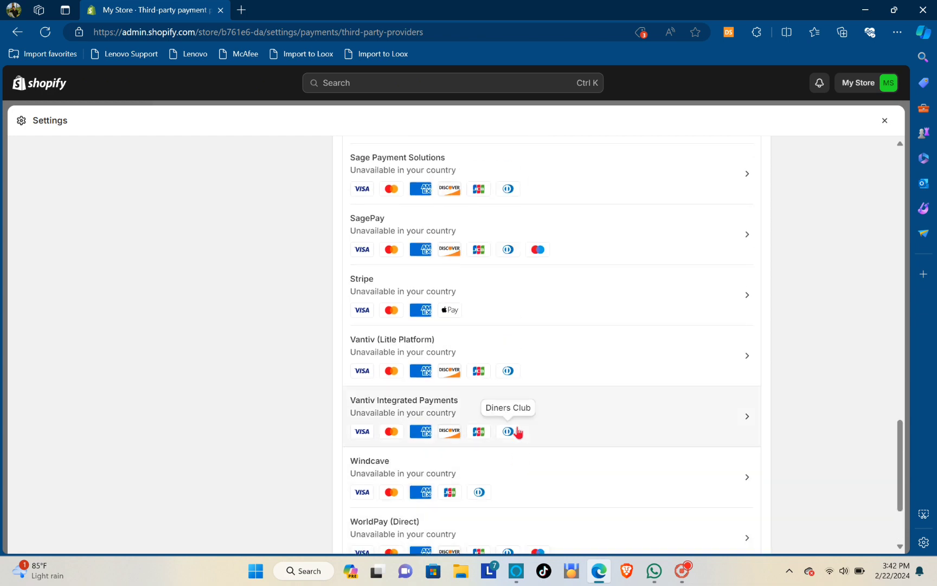
{"action": "scroll", "coordinate": [518, 422], "scroll_direction": "down", "scroll_amount": 2}
{"action": "scroll", "coordinate": [503, 366], "scroll_direction": "up", "scroll_amount": 20}
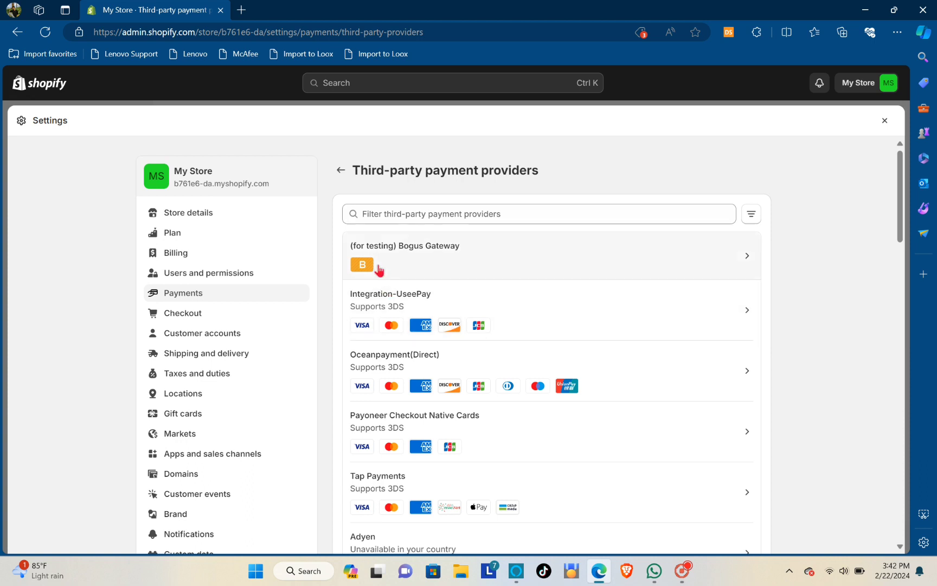
Focus the provider filter, scroll the list, then return to Payments settings
{"action": "left_click", "coordinate": [450, 218]}
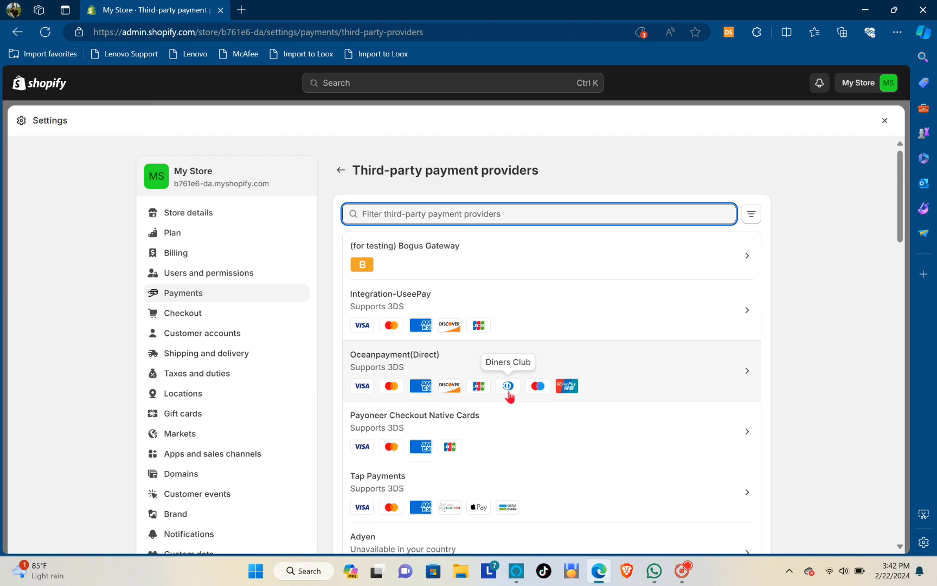
{"action": "scroll", "coordinate": [498, 413], "scroll_direction": "down", "scroll_amount": 8}
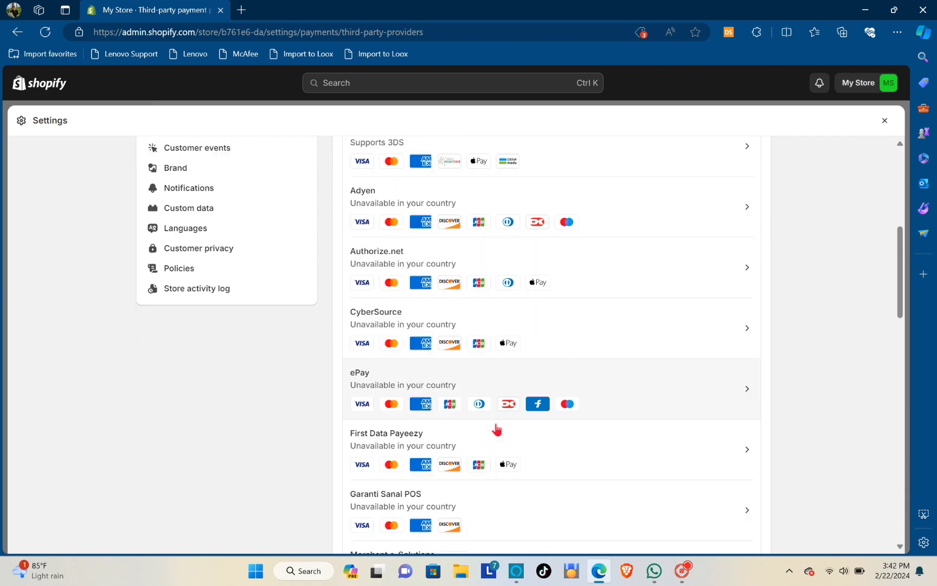
{"action": "scroll", "coordinate": [498, 442], "scroll_direction": "down", "scroll_amount": 9}
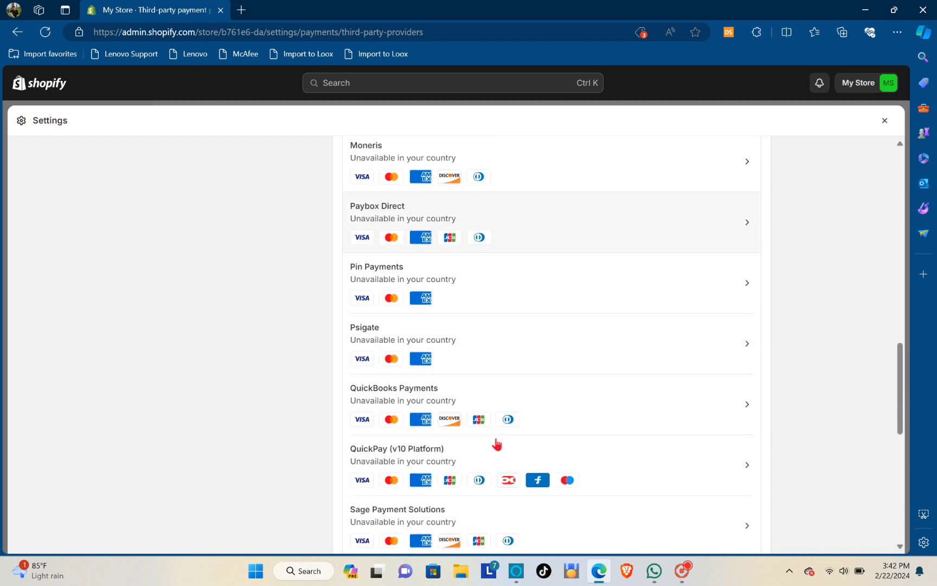
{"action": "scroll", "coordinate": [497, 443], "scroll_direction": "down", "scroll_amount": 4}
{"action": "scroll", "coordinate": [497, 444], "scroll_direction": "up", "scroll_amount": 6}
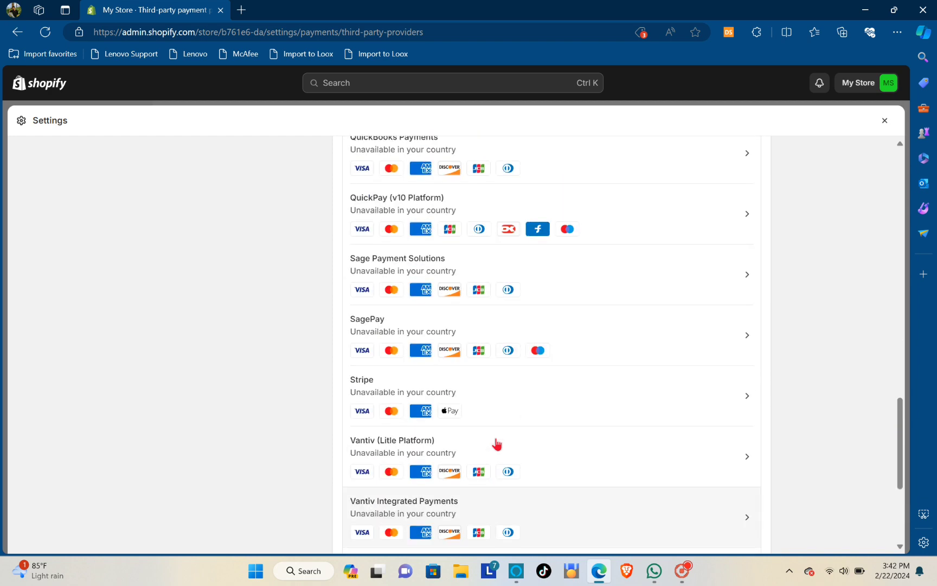
{"action": "scroll", "coordinate": [497, 444], "scroll_direction": "up", "scroll_amount": 20}
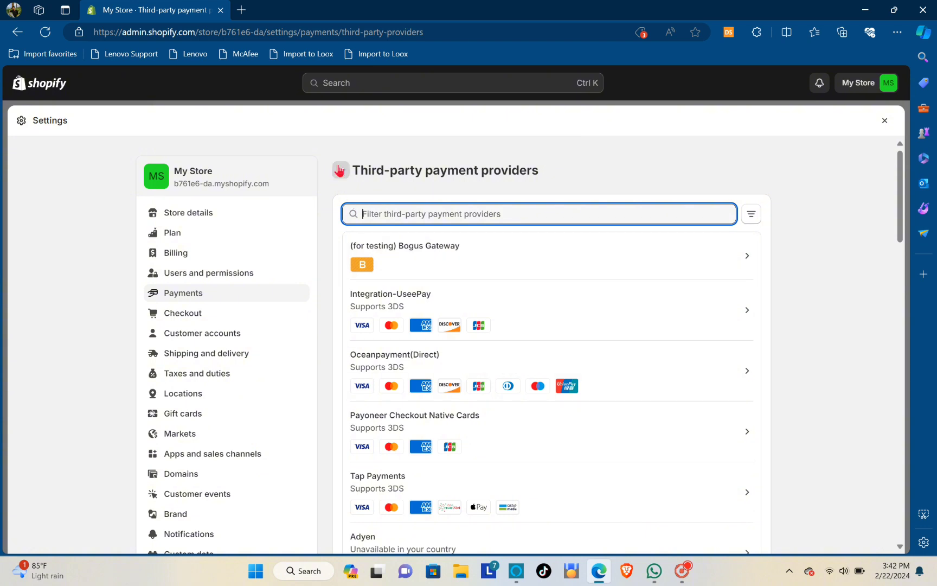
{"action": "left_click", "coordinate": [341, 172]}
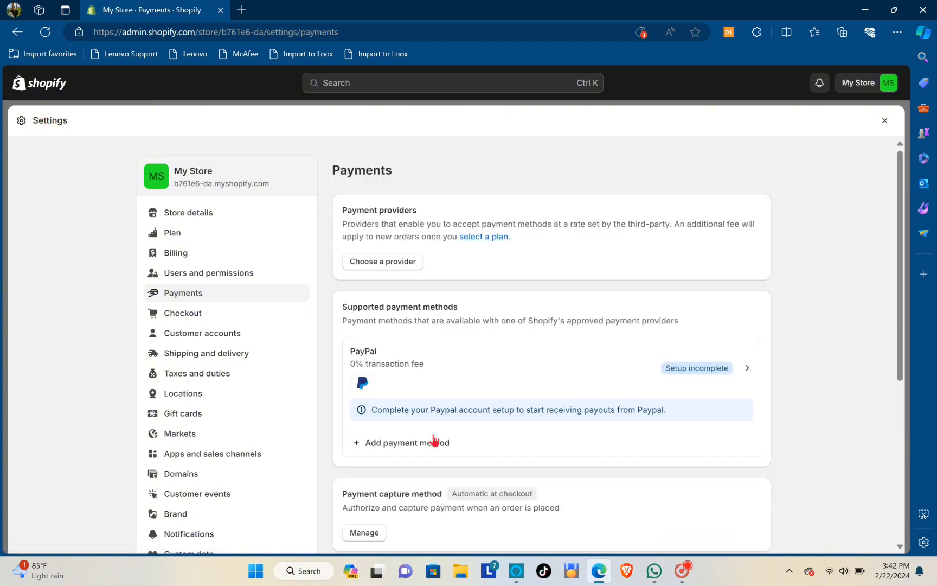
Show the '+ Manual payment method' options: custom, Bank Deposit, Money Order, Cash on Delivery
{"action": "scroll", "coordinate": [468, 300], "scroll_direction": "down", "scroll_amount": 5}
{"action": "scroll", "coordinate": [470, 303], "scroll_direction": "up", "scroll_amount": 5}
{"action": "scroll", "coordinate": [476, 295], "scroll_direction": "down", "scroll_amount": 5}
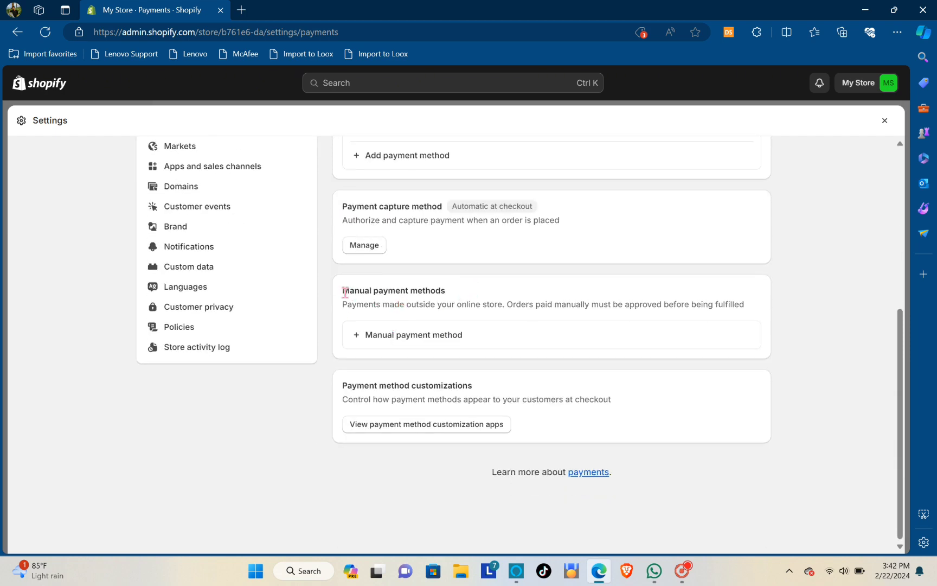
{"action": "left_click_drag", "start_coordinate": [342, 291], "coordinate": [454, 298]}
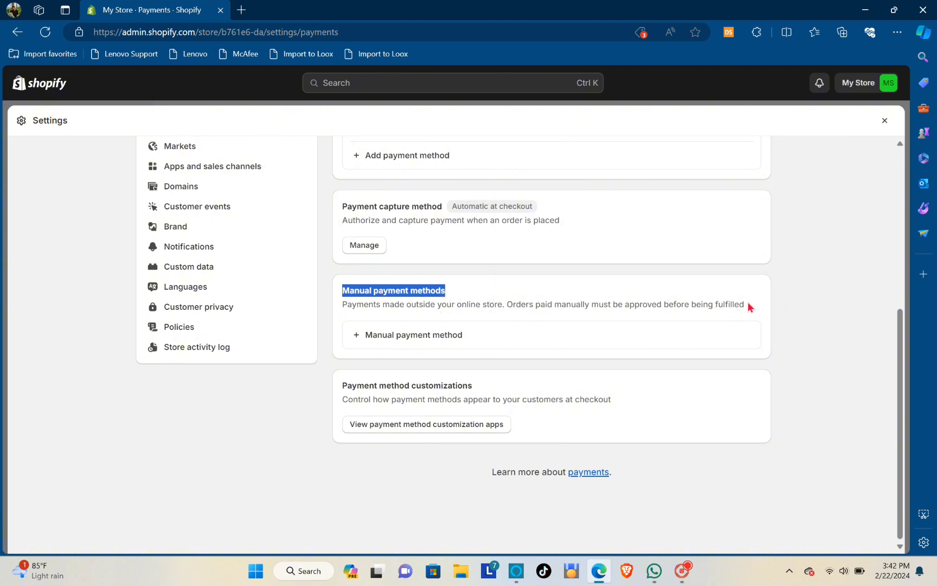
{"action": "left_click", "coordinate": [402, 336]}
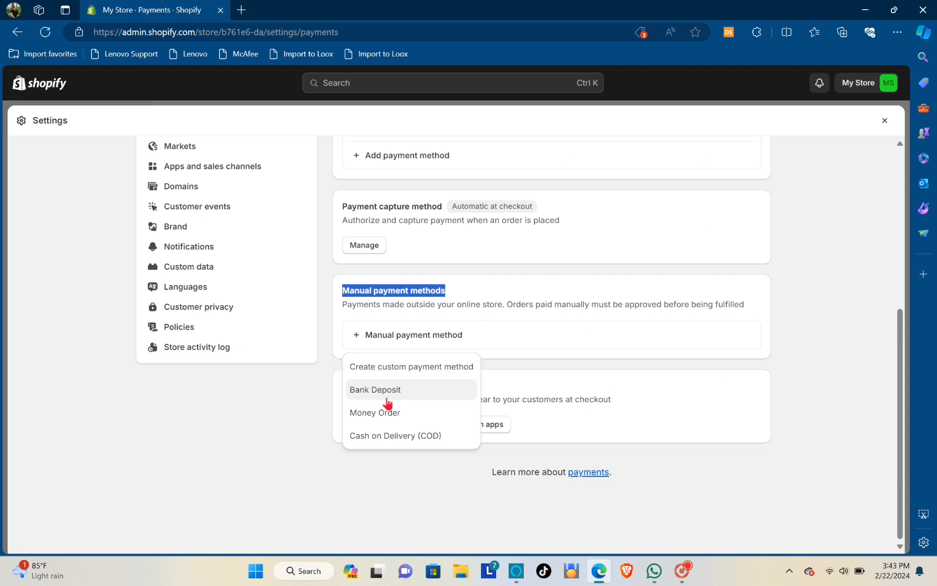
Create a custom payment method named 'Paypal' with details 'Payment is done through paypal'
{"action": "left_click", "coordinate": [408, 337]}
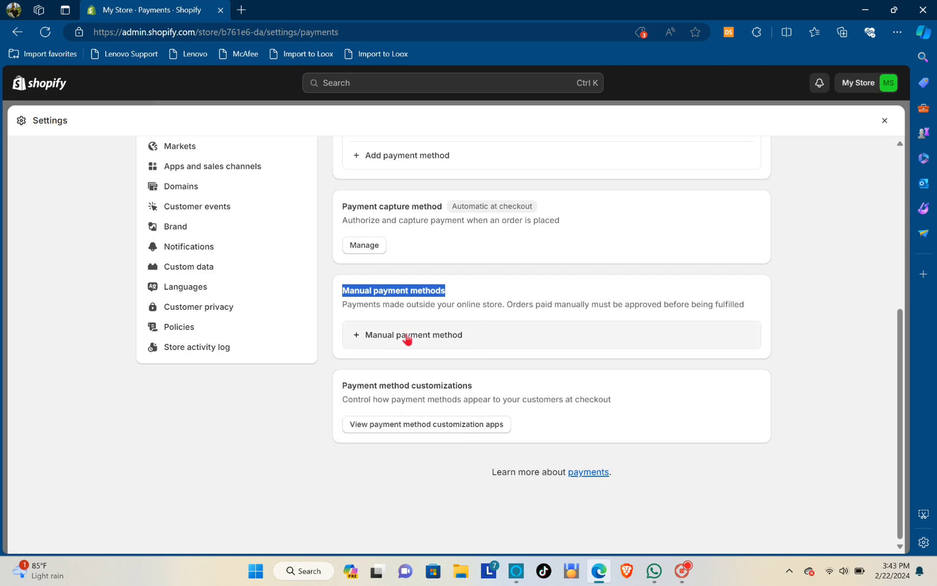
{"action": "left_click", "coordinate": [408, 337]}
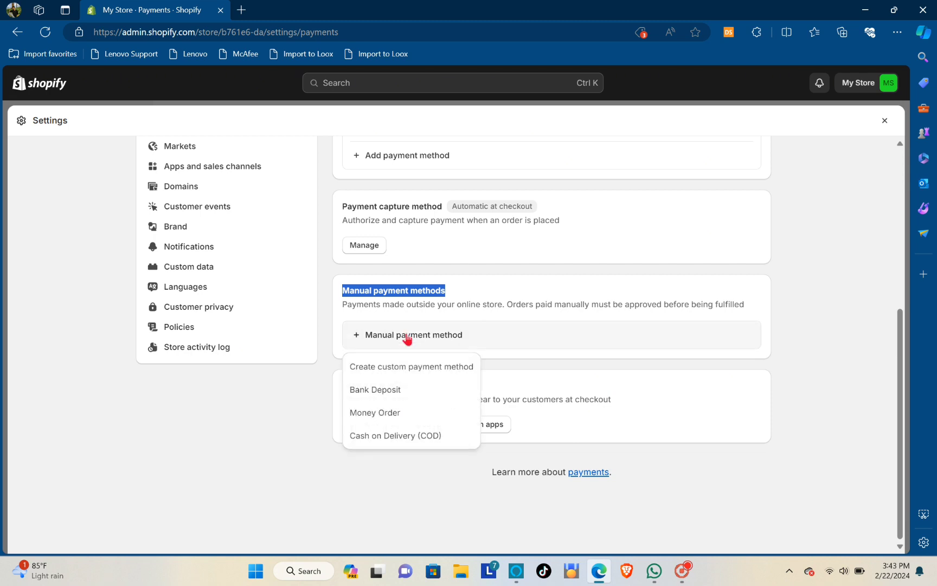
{"action": "left_click", "coordinate": [395, 369]}
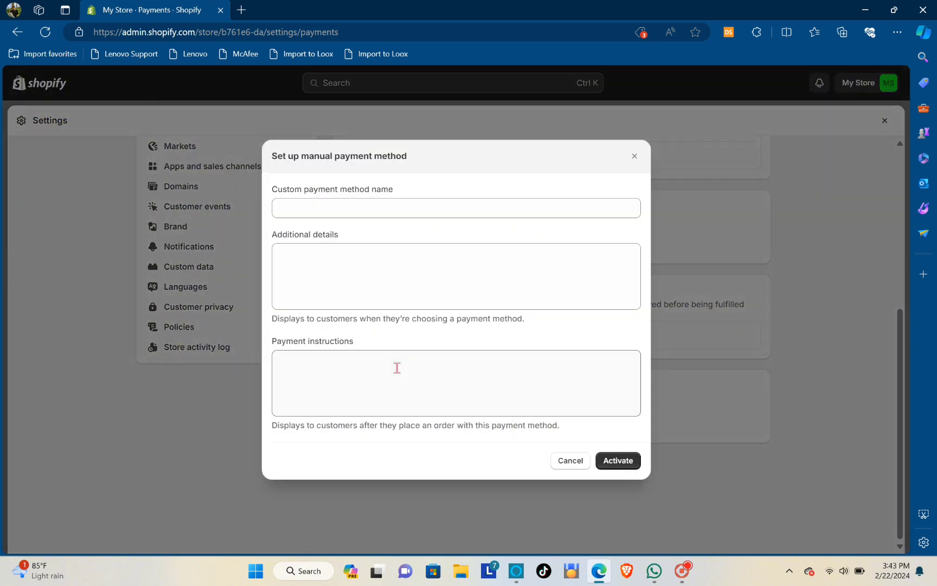
{"action": "left_click", "coordinate": [324, 206]}
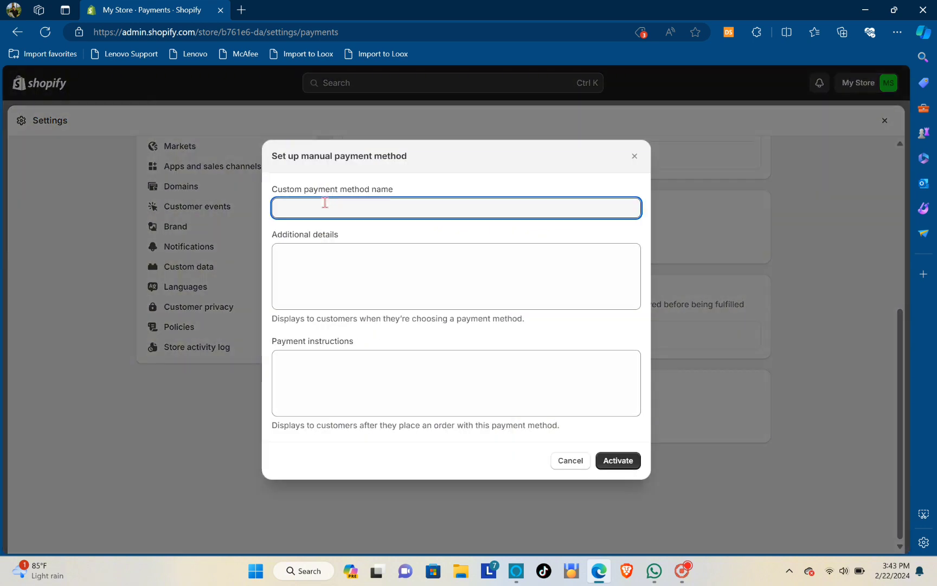
{"action": "type", "text": "Paypal"}
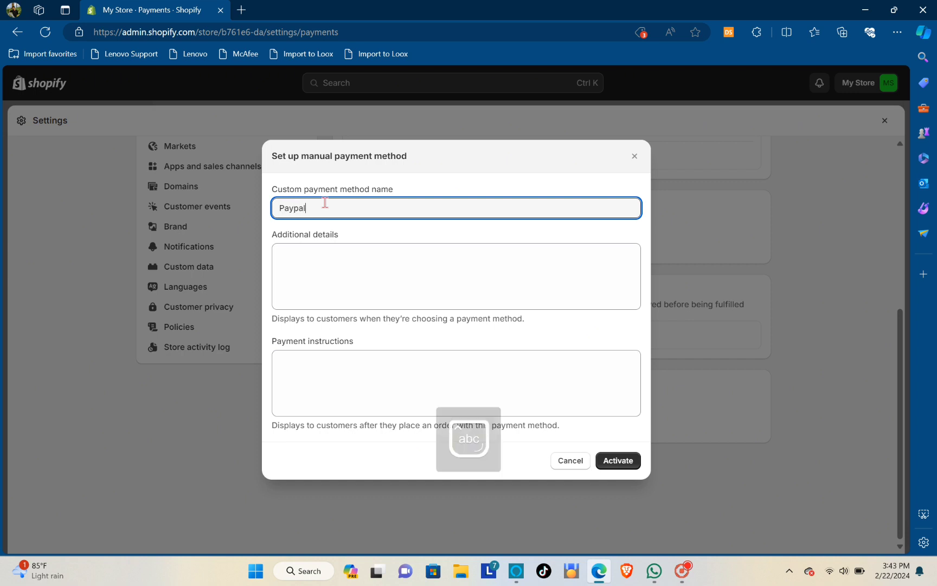
{"action": "left_click", "coordinate": [330, 269]}
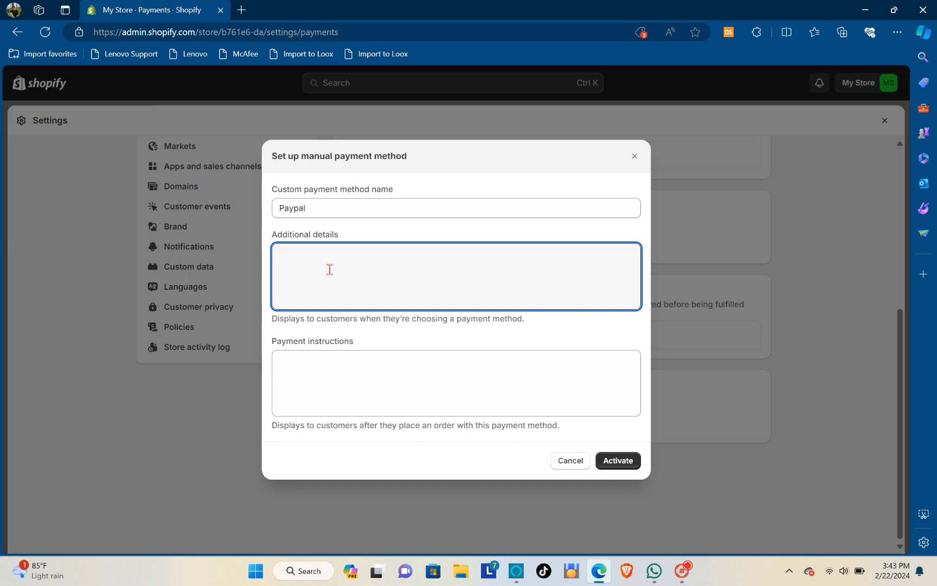
{"action": "type", "text": "Payme"}
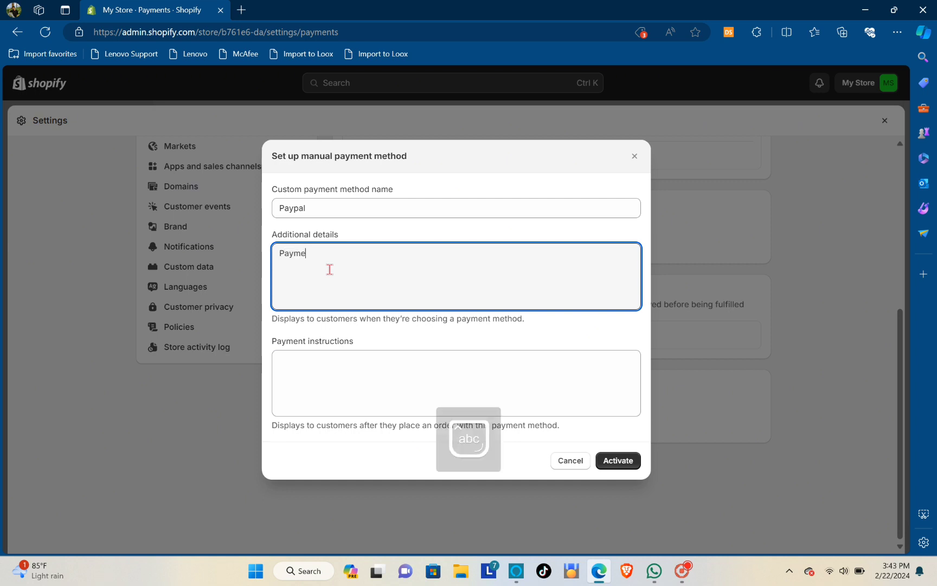
{"action": "type", "text": "nt is done thrpu"}
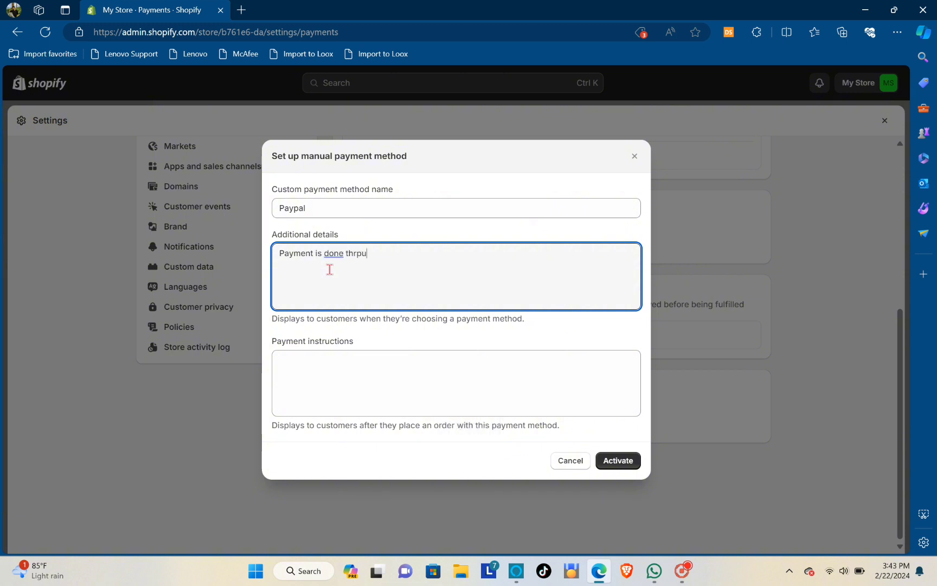
{"action": "type", "text": "gh paypal"}
Add payment instructions 'The link will be sent in a while.', accepting the grammar fixes
{"action": "left_click", "coordinate": [324, 370]}
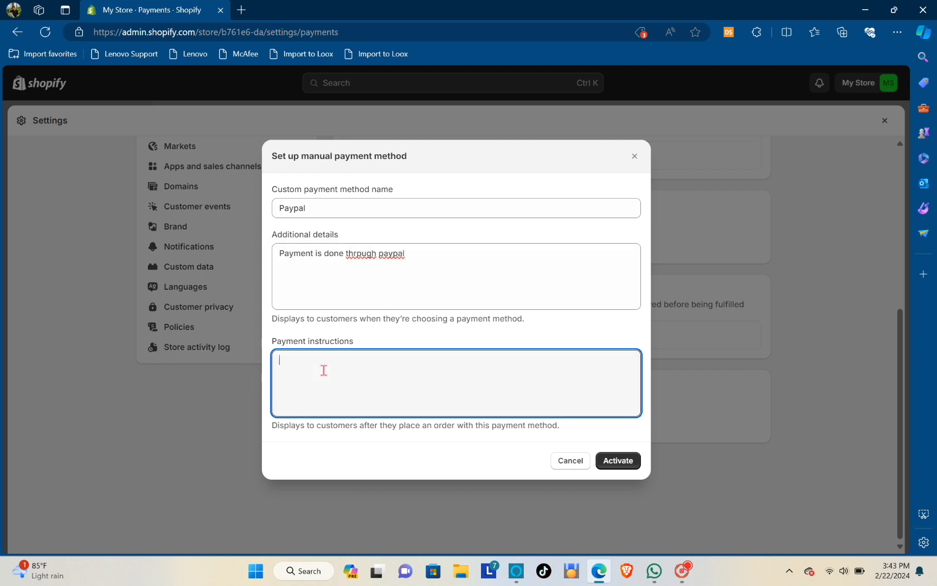
{"action": "type", "text": "The lin"}
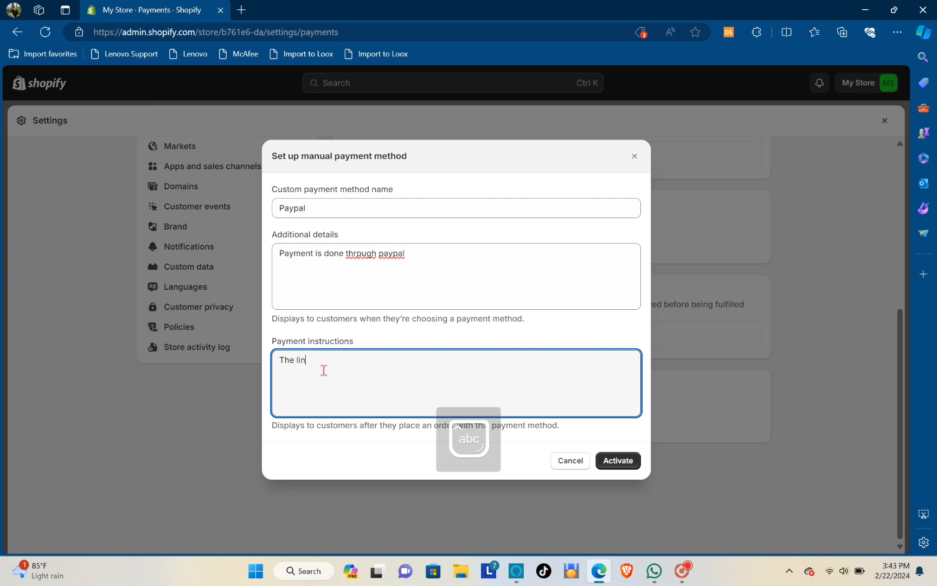
{"action": "type", "text": "k will be"}
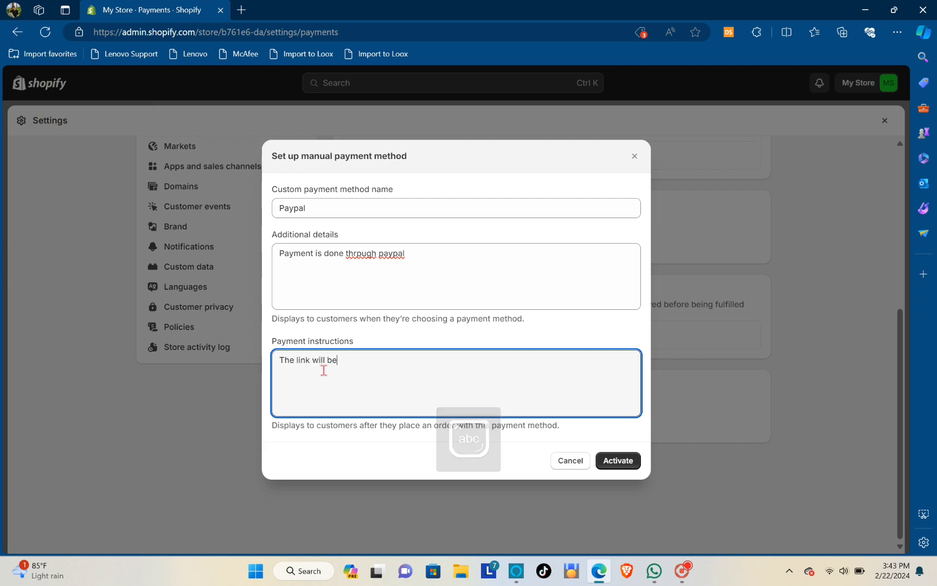
{"action": "type", "text": " send "}
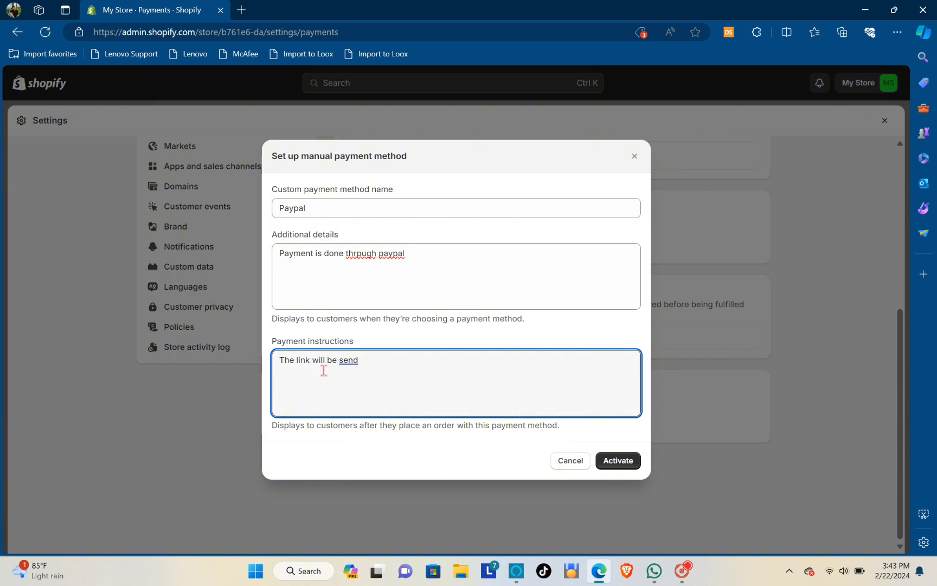
{"action": "type", "text": "in awhile."}
{"action": "left_click", "coordinate": [353, 362]}
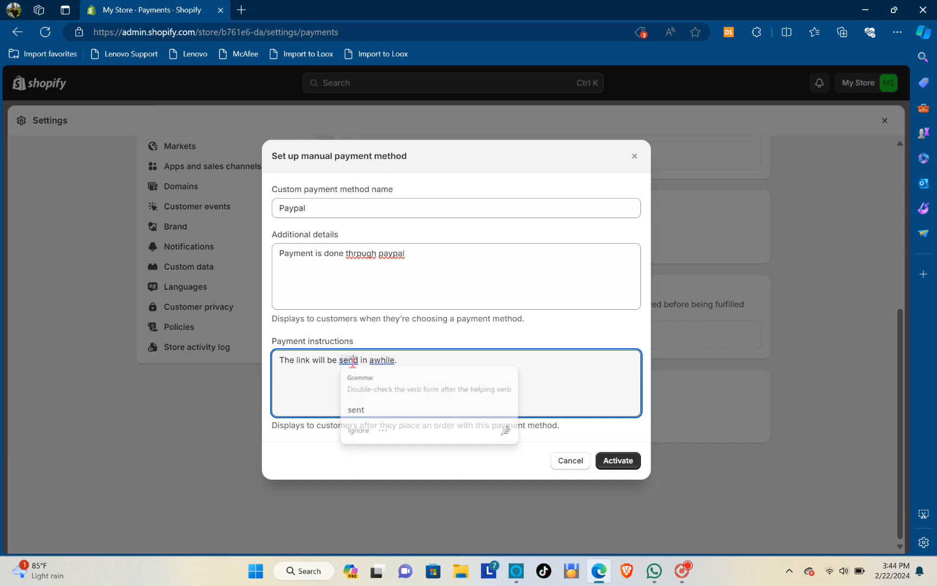
{"action": "left_click", "coordinate": [365, 410]}
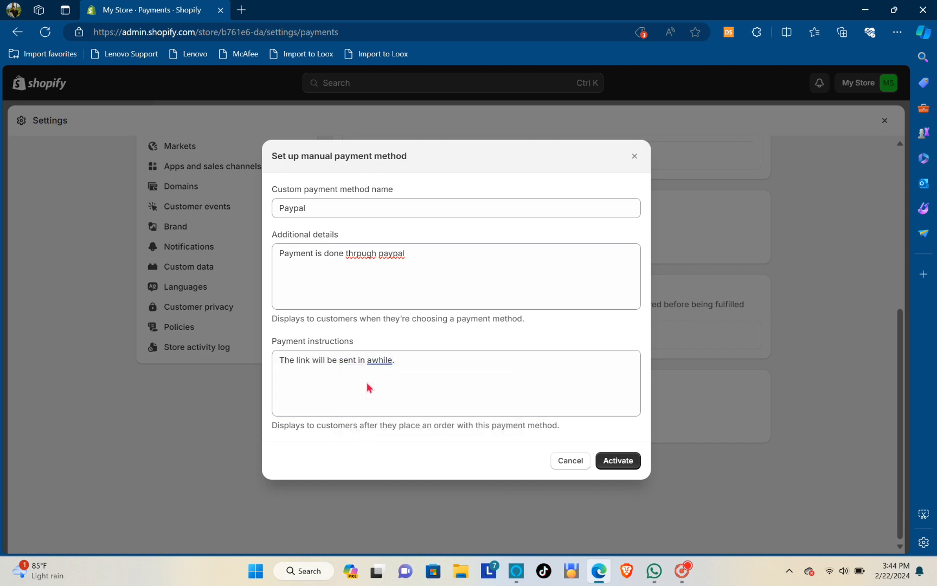
{"action": "left_click", "coordinate": [380, 360]}
{"action": "left_click", "coordinate": [390, 410]}
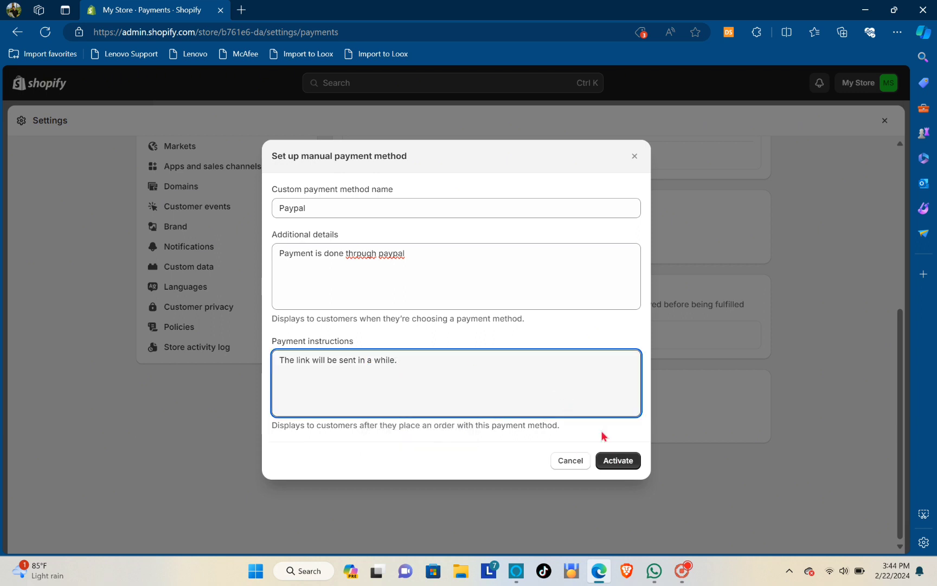
Discard the Paypal custom method draft and open Store details, showing the Philippines address and PHP currency
{"action": "left_click", "coordinate": [633, 157]}
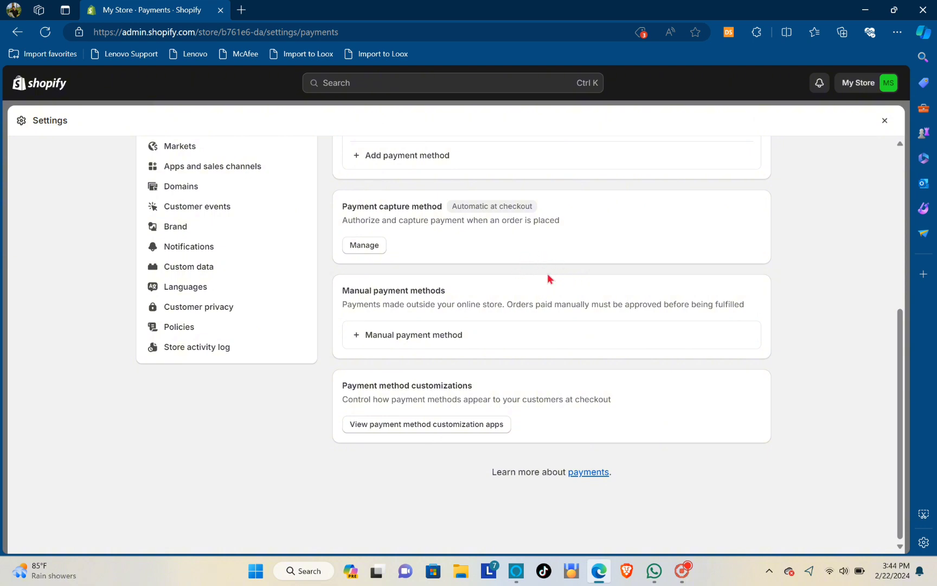
{"action": "scroll", "coordinate": [547, 248], "scroll_direction": "up", "scroll_amount": 5}
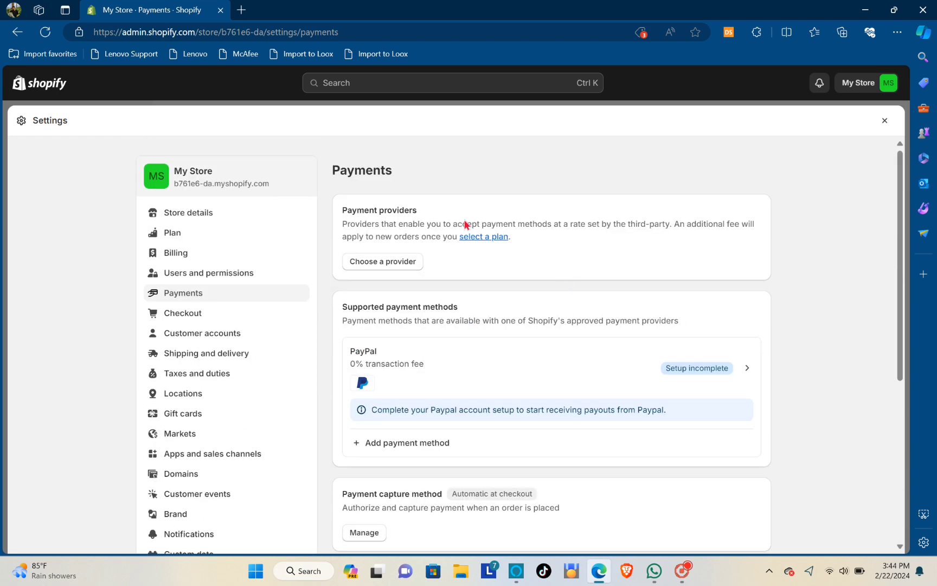
{"action": "left_click", "coordinate": [198, 217]}
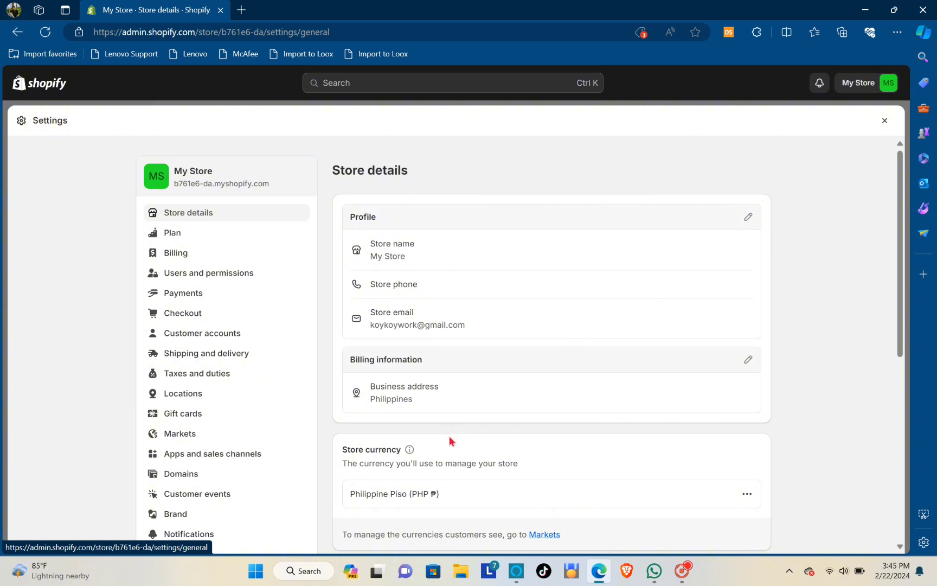
{"action": "left_click", "coordinate": [748, 360]}
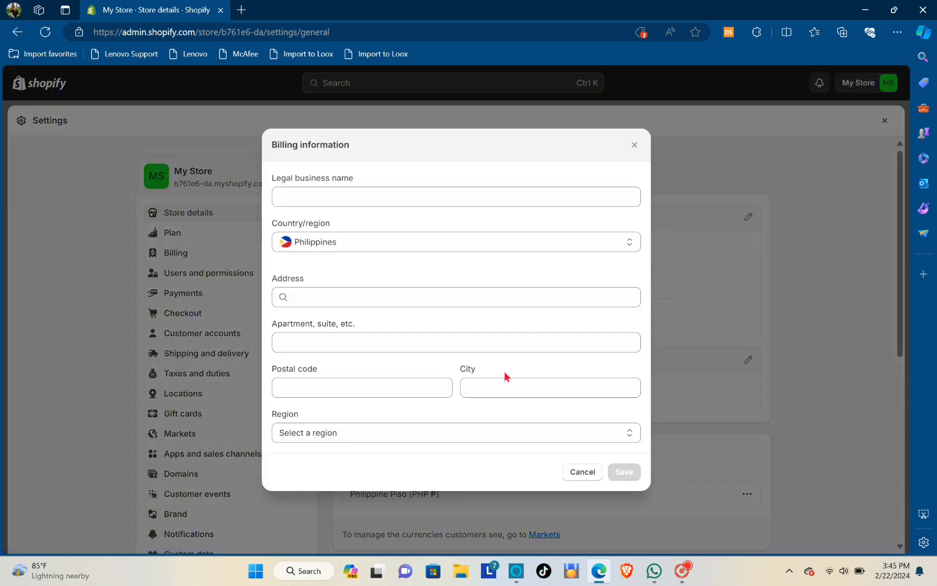
{"action": "left_click", "coordinate": [554, 243]}
{"action": "scroll", "coordinate": [531, 263], "scroll_direction": "down", "scroll_amount": 5}
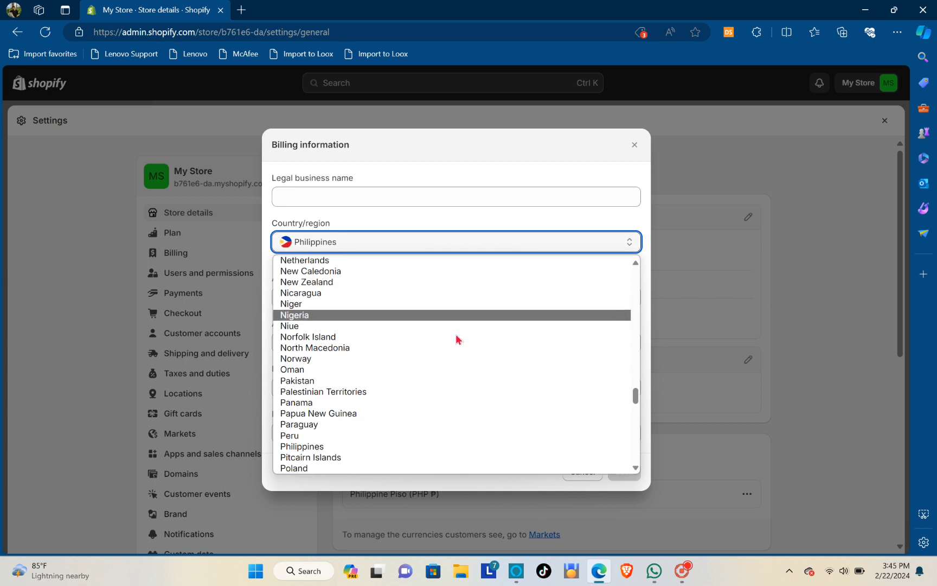
{"action": "scroll", "coordinate": [481, 360], "scroll_direction": "down", "scroll_amount": 5}
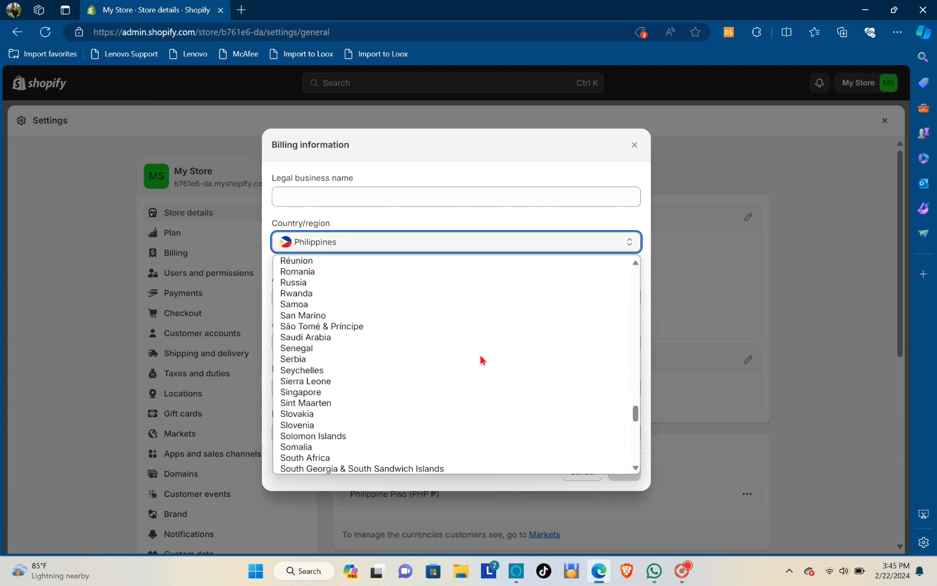
{"action": "scroll", "coordinate": [481, 371], "scroll_direction": "down", "scroll_amount": 3}
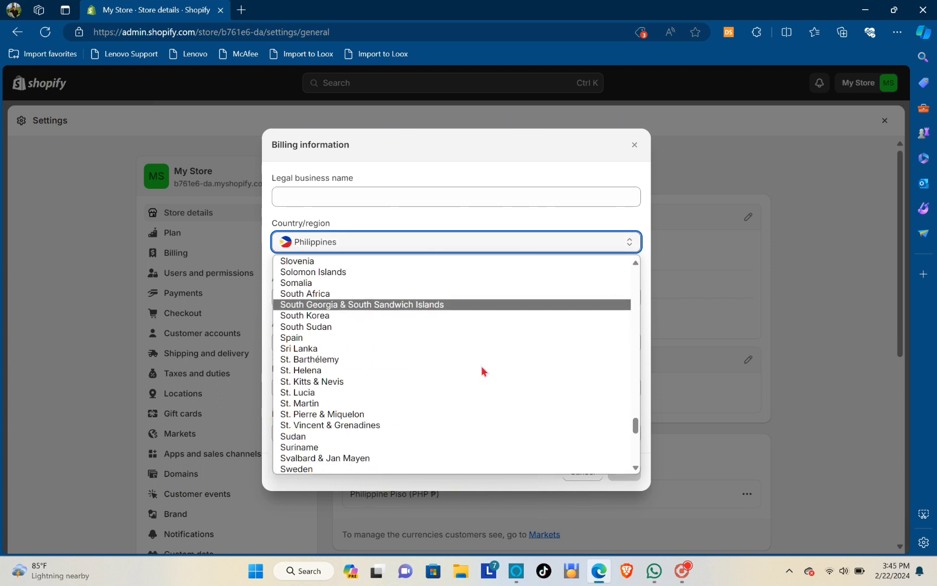
{"action": "left_click", "coordinate": [635, 145]}
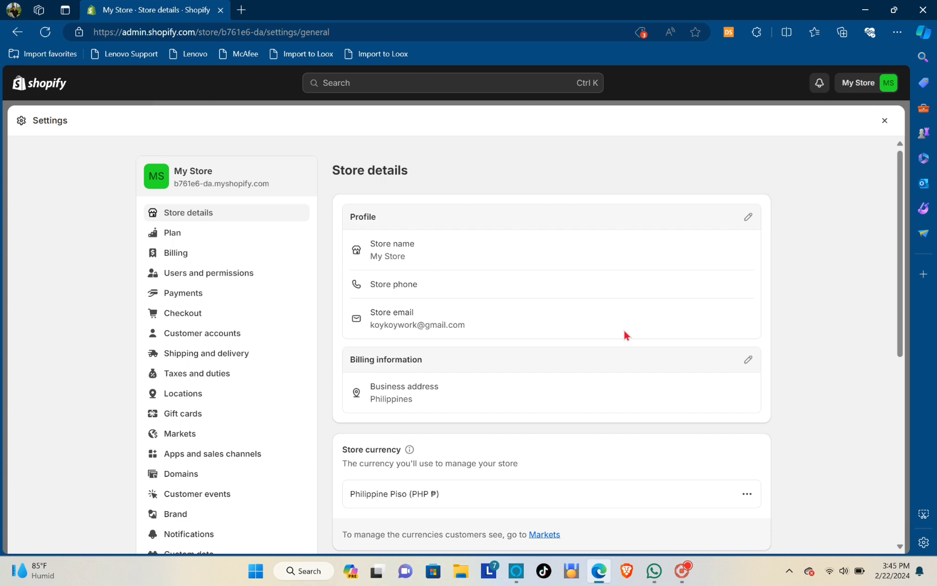
{"action": "left_click", "coordinate": [752, 361]}
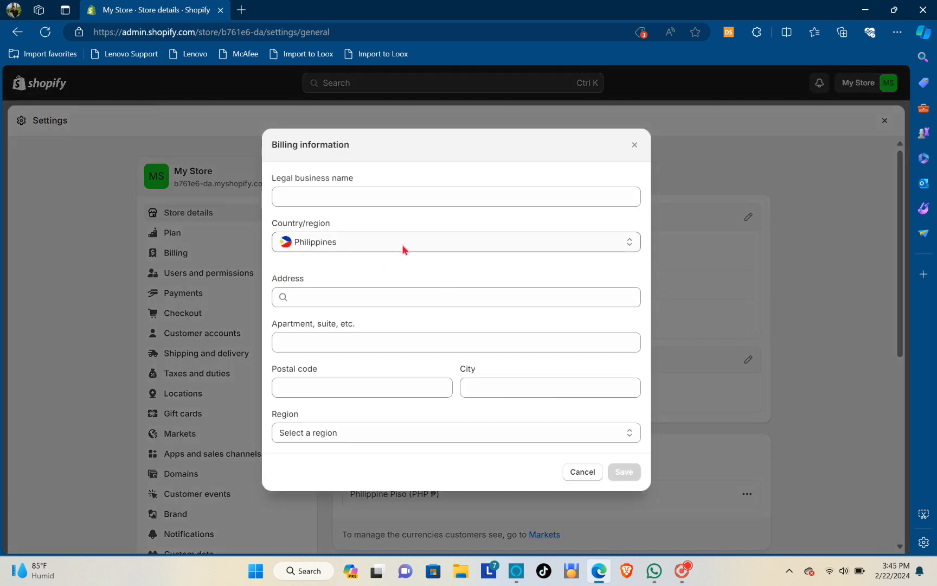
{"action": "left_click", "coordinate": [477, 244]}
{"action": "scroll", "coordinate": [446, 328], "scroll_direction": "up", "scroll_amount": 1}
{"action": "scroll", "coordinate": [446, 326], "scroll_direction": "up", "scroll_amount": 3}
{"action": "scroll", "coordinate": [445, 326], "scroll_direction": "down", "scroll_amount": 12}
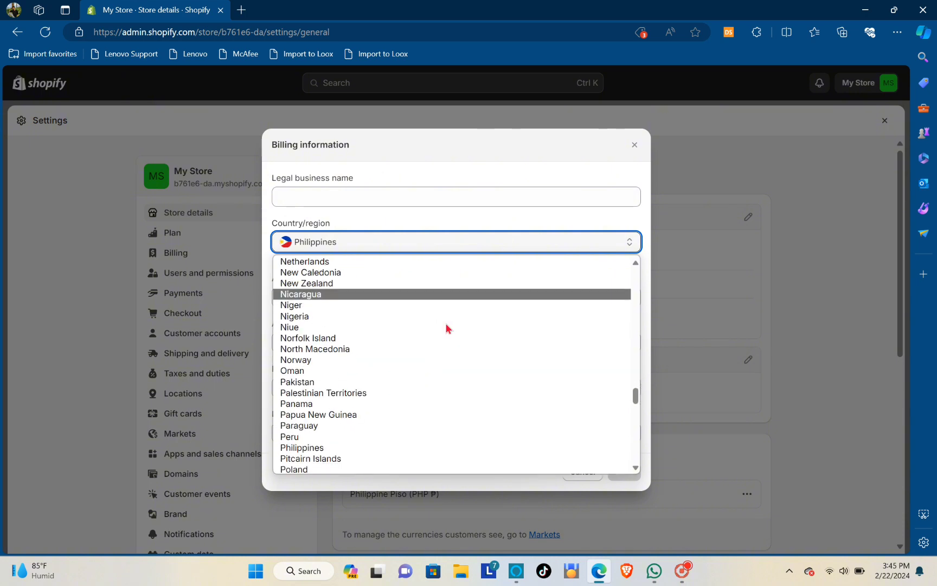
{"action": "scroll", "coordinate": [445, 324], "scroll_direction": "down", "scroll_amount": 8}
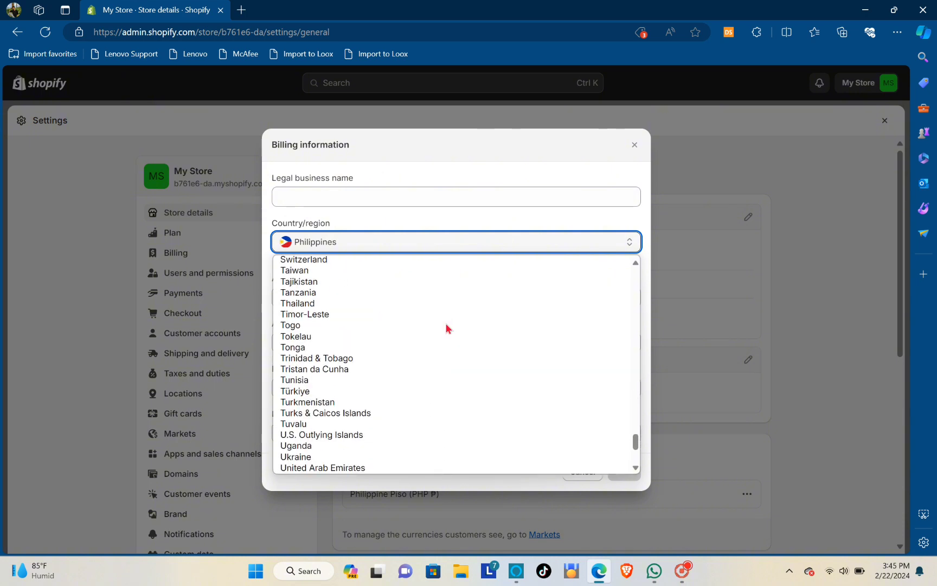
{"action": "left_click", "coordinate": [635, 146]}
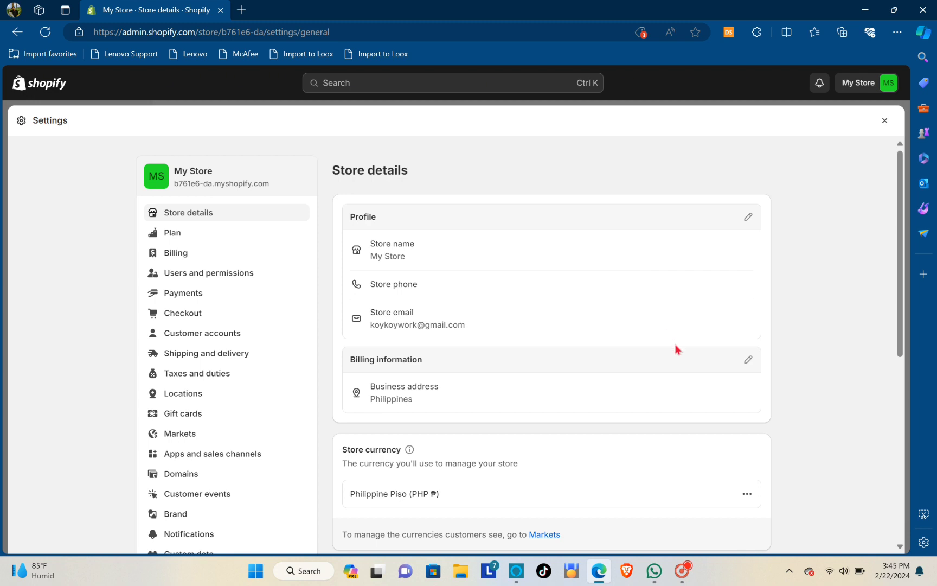
Close Settings and open the Shopify App Store from Add apps in a new tab
{"action": "left_click", "coordinate": [884, 120]}
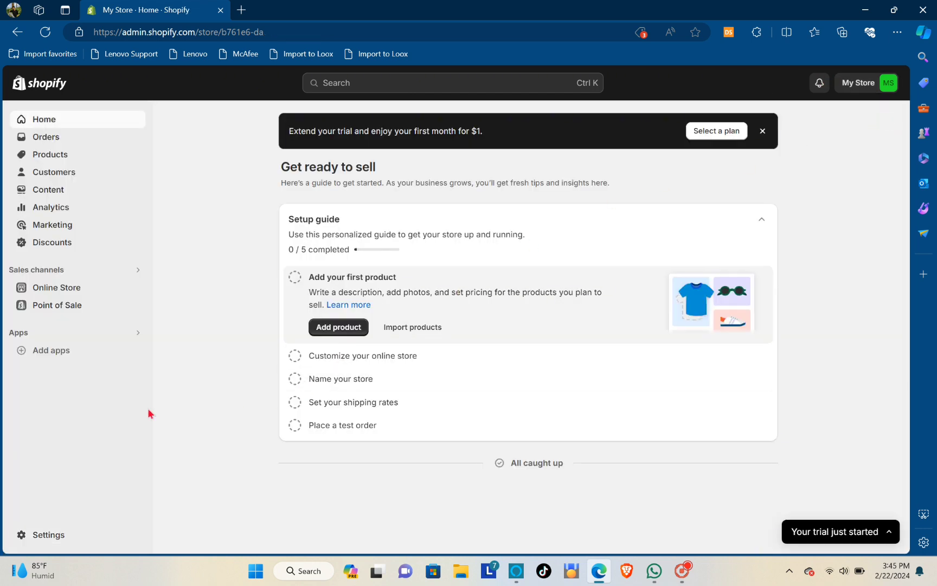
{"action": "left_click", "coordinate": [72, 351]}
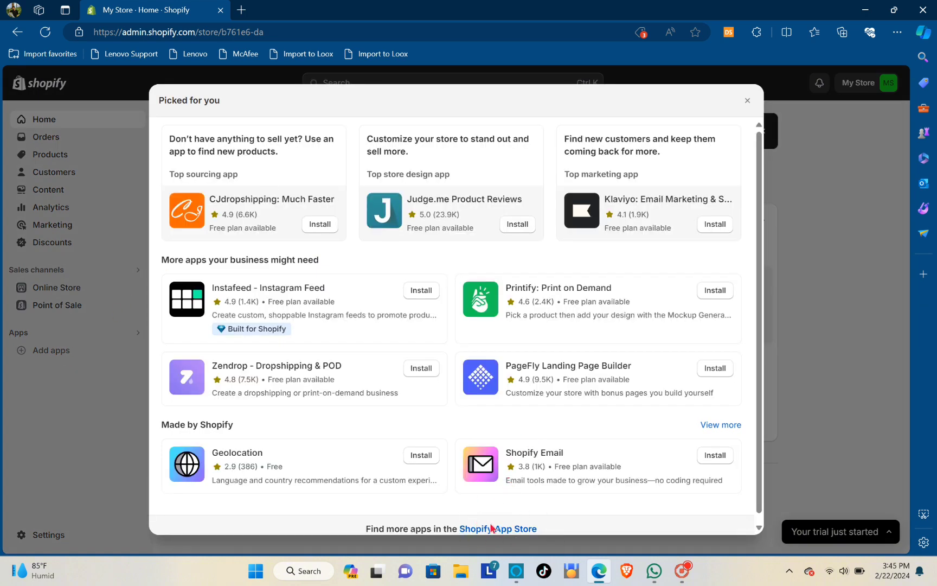
{"action": "left_click", "coordinate": [493, 529]}
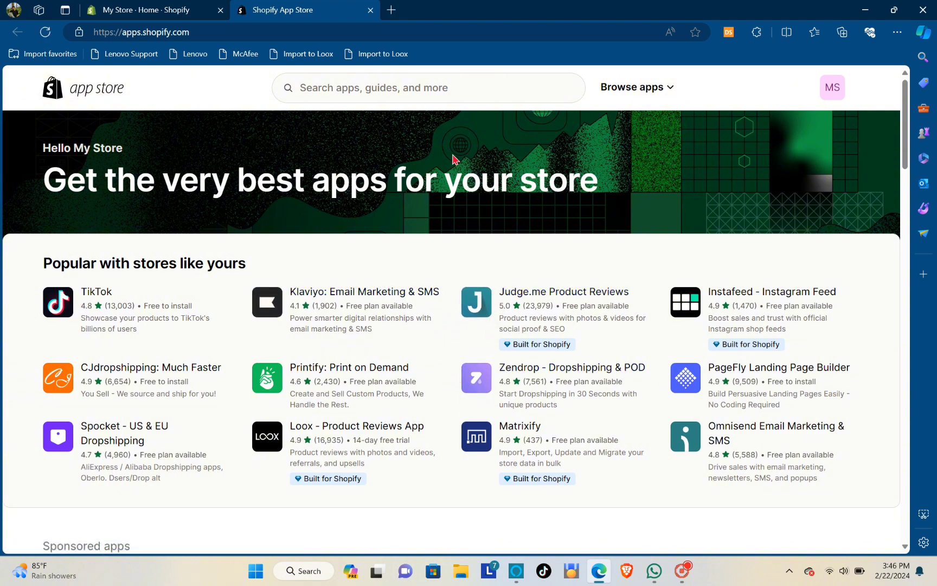
Search the Shopify App Store for "paypal"
{"action": "left_click", "coordinate": [408, 82]}
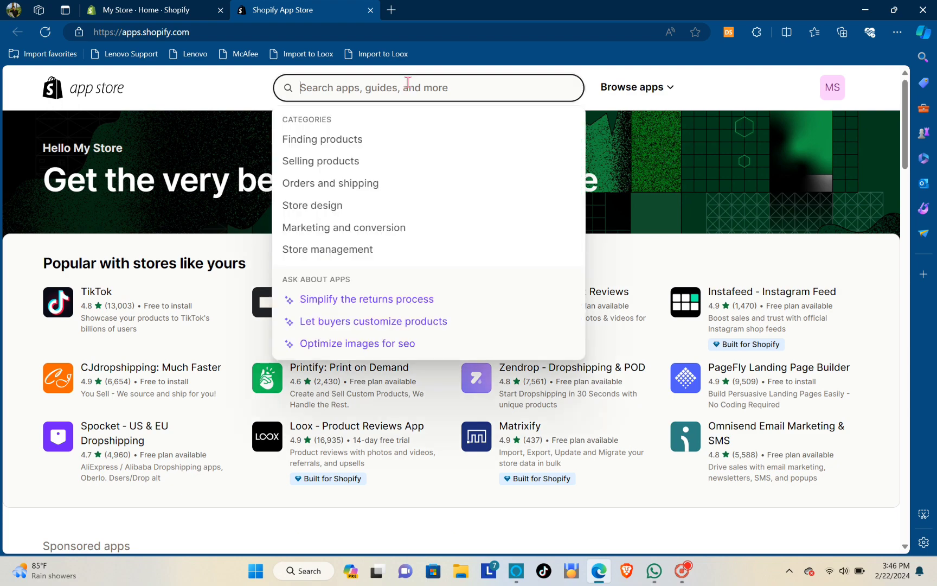
{"action": "type", "text": "paypal"}
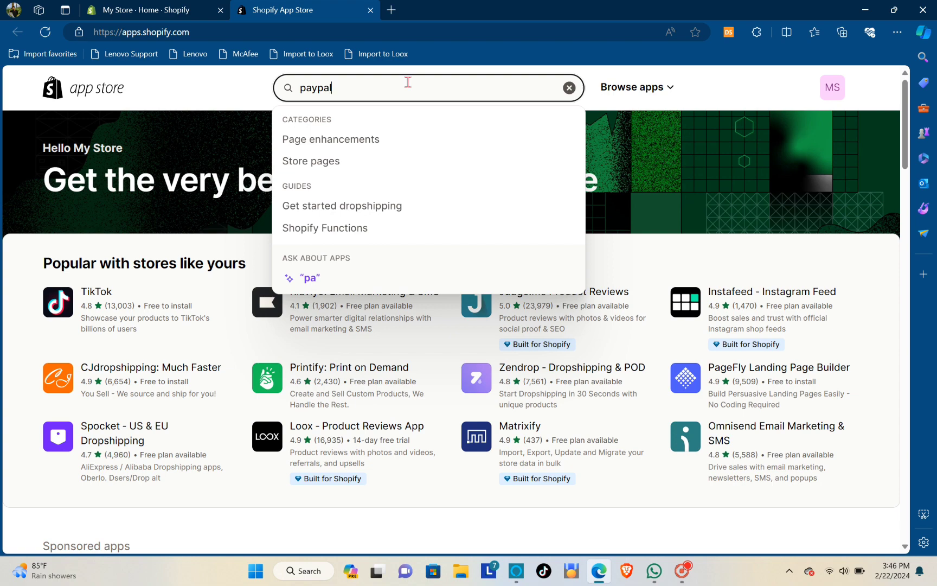
{"action": "key", "text": "Return"}
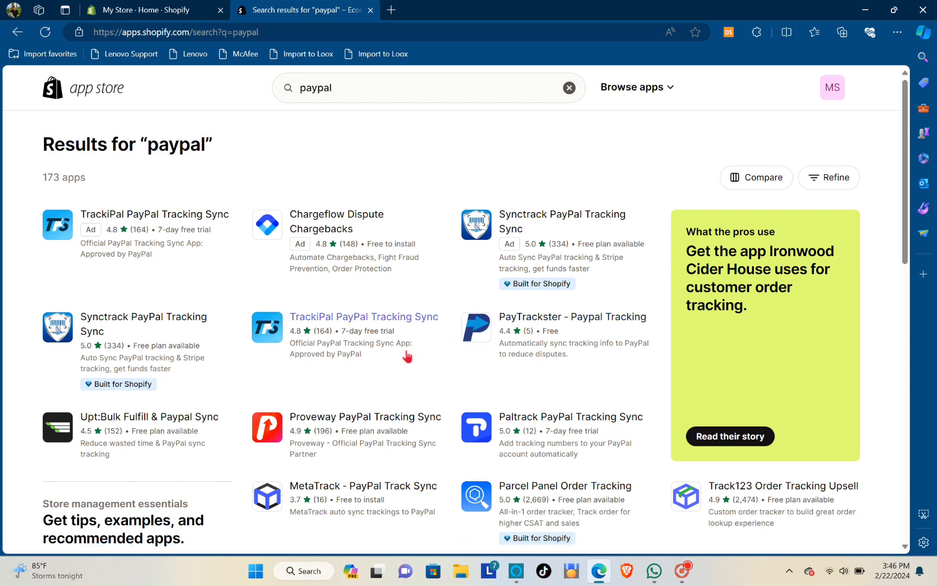
Browse the 173 PayPal results, led by TrackiPal, Chargeflow and Synctrack, then return to the top
{"action": "scroll", "coordinate": [380, 359], "scroll_direction": "down", "scroll_amount": 3}
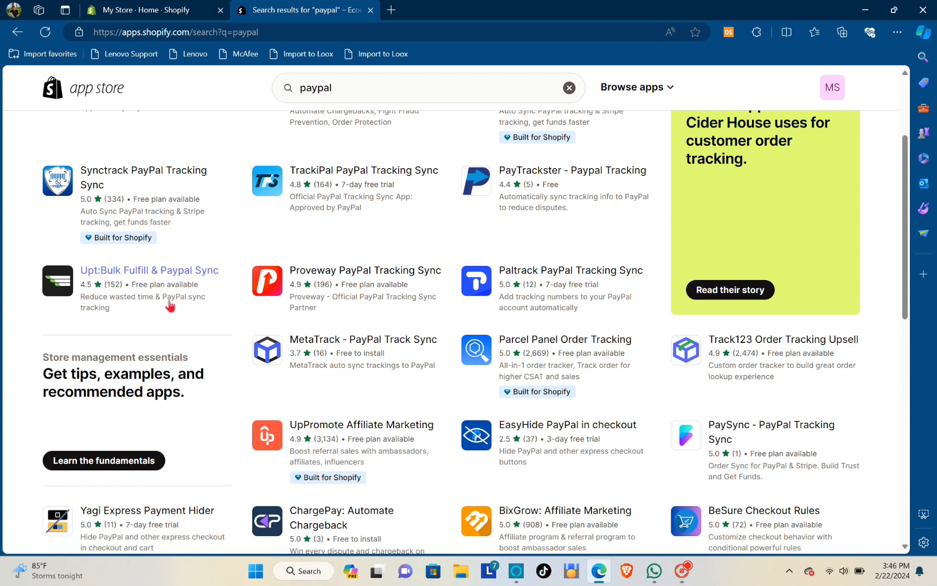
{"action": "scroll", "coordinate": [407, 350], "scroll_direction": "down", "scroll_amount": 2}
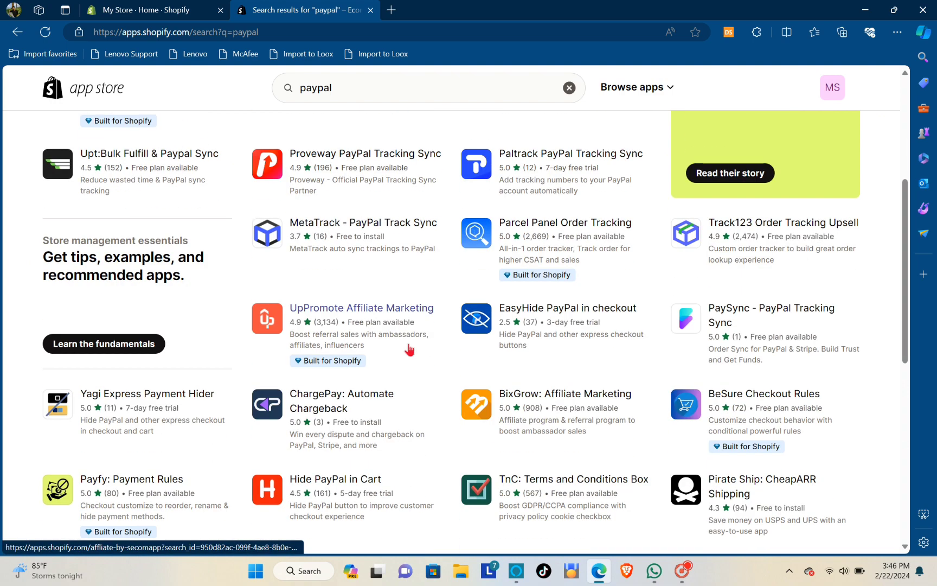
{"action": "scroll", "coordinate": [415, 350], "scroll_direction": "down", "scroll_amount": 5}
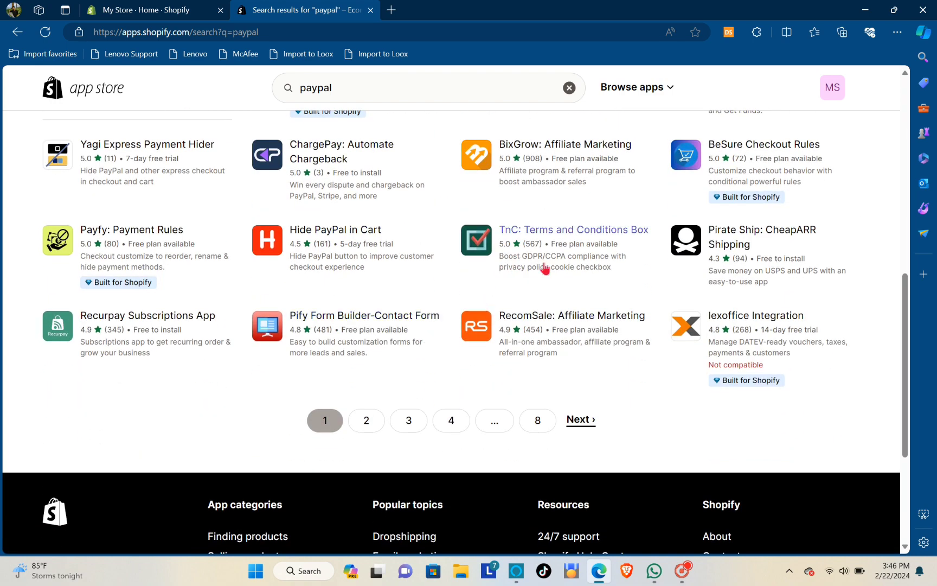
{"action": "scroll", "coordinate": [380, 267], "scroll_direction": "up", "scroll_amount": 1}
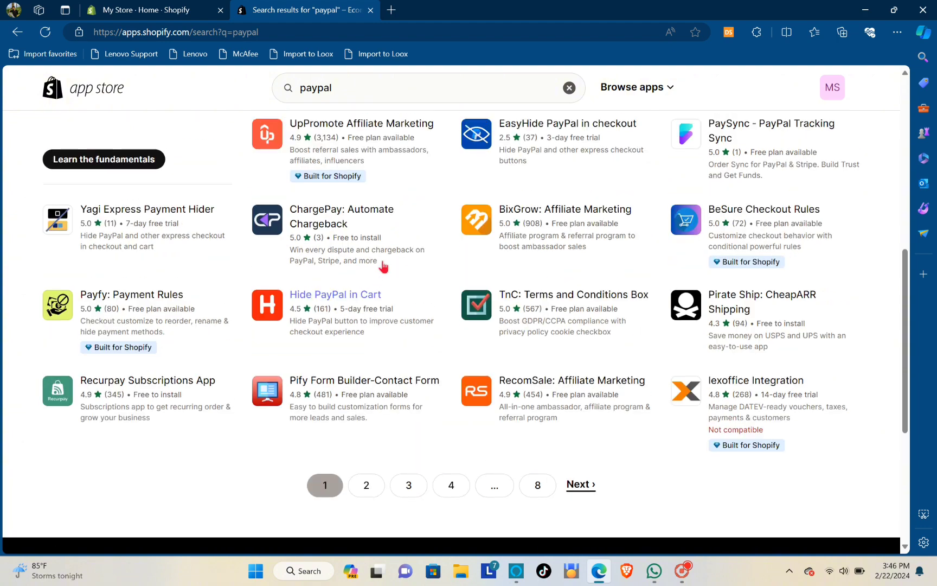
{"action": "scroll", "coordinate": [384, 265], "scroll_direction": "up", "scroll_amount": 10}
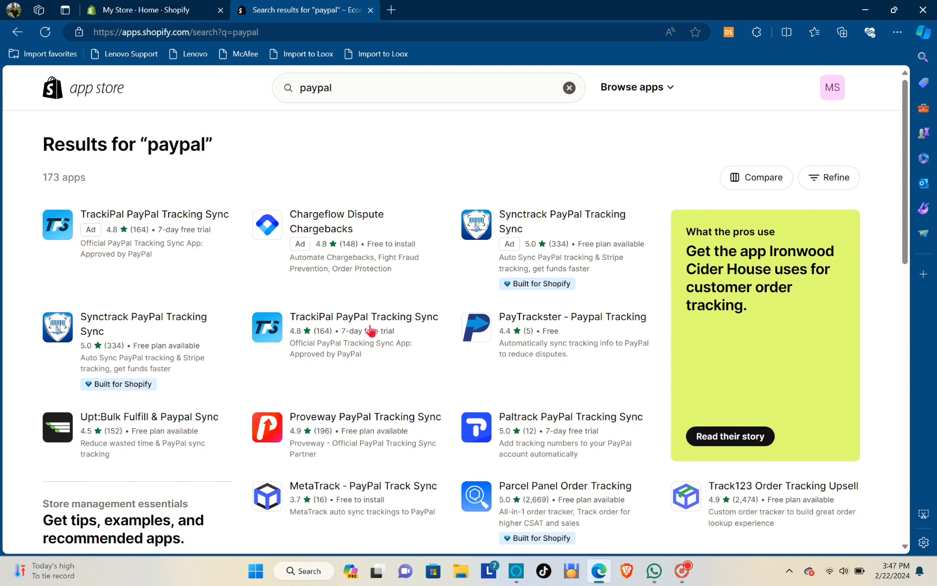
{"action": "scroll", "coordinate": [360, 320], "scroll_direction": "down", "scroll_amount": 12}
{"action": "scroll", "coordinate": [369, 307], "scroll_direction": "up", "scroll_amount": 5}
{"action": "scroll", "coordinate": [376, 297], "scroll_direction": "up", "scroll_amount": 15}
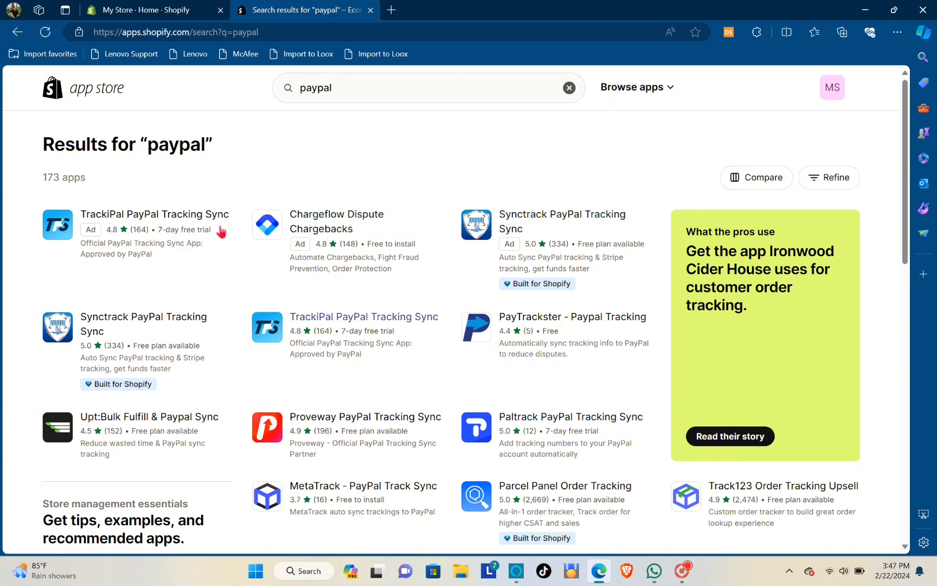
Close the App Store and Picked for you panel, then reopen Settings > Payments, where PayPal shows setup incomplete
{"action": "left_click", "coordinate": [79, 96]}
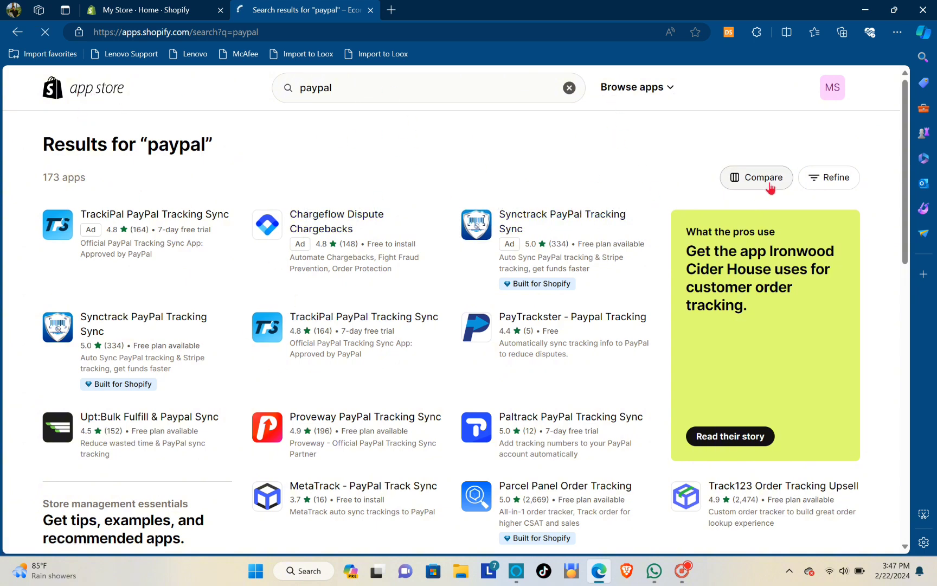
{"action": "left_click", "coordinate": [370, 10]}
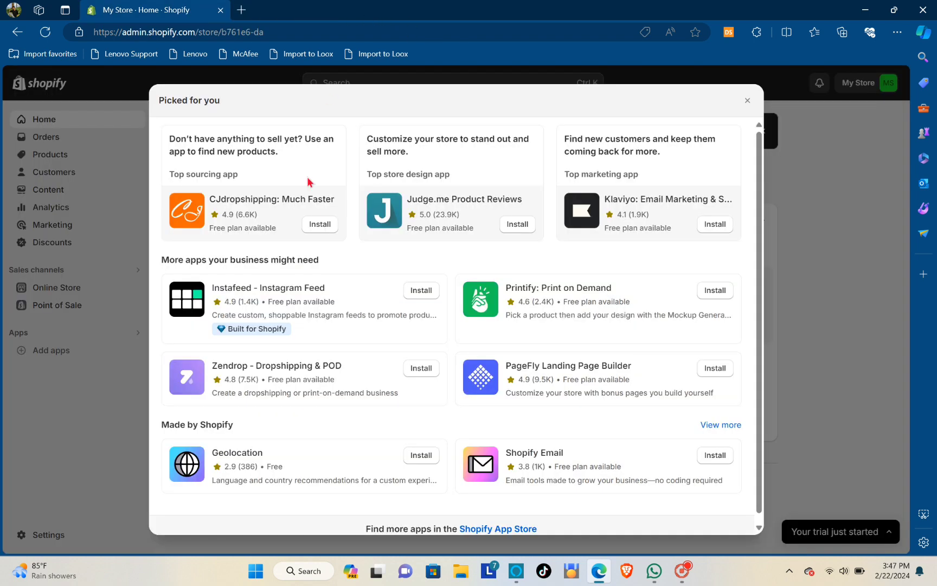
{"action": "left_click", "coordinate": [747, 101]}
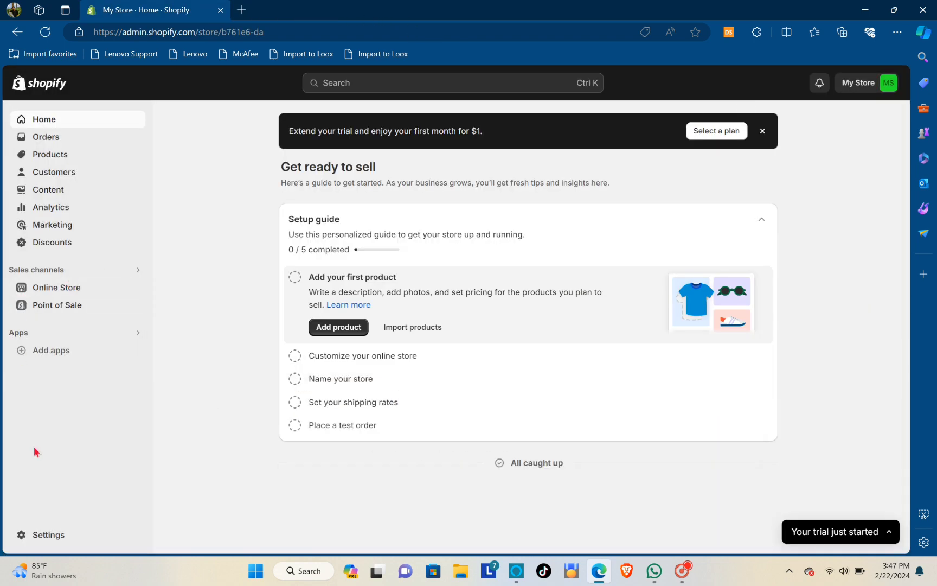
{"action": "left_click", "coordinate": [42, 535]}
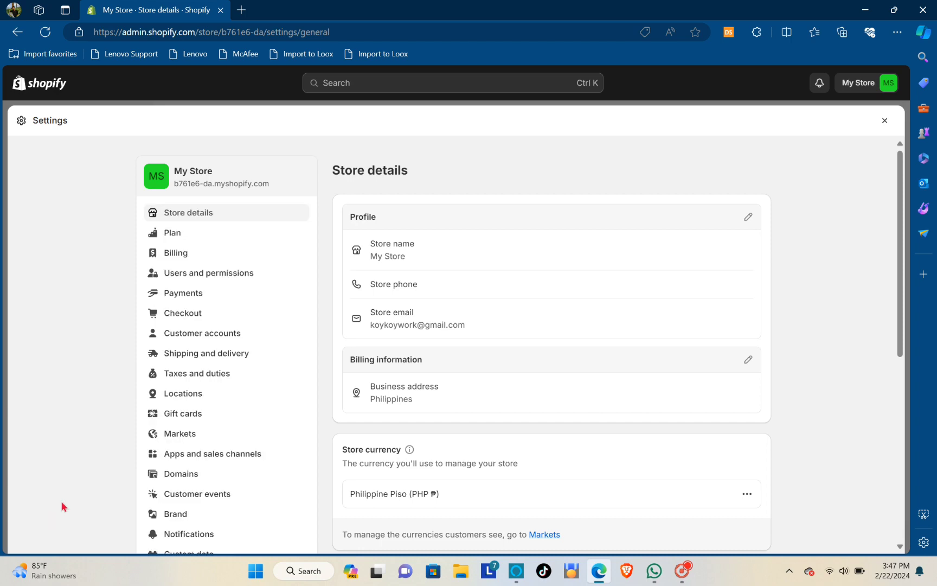
{"action": "left_click", "coordinate": [197, 296]}
{"action": "scroll", "coordinate": [609, 376], "scroll_direction": "down", "scroll_amount": 5}
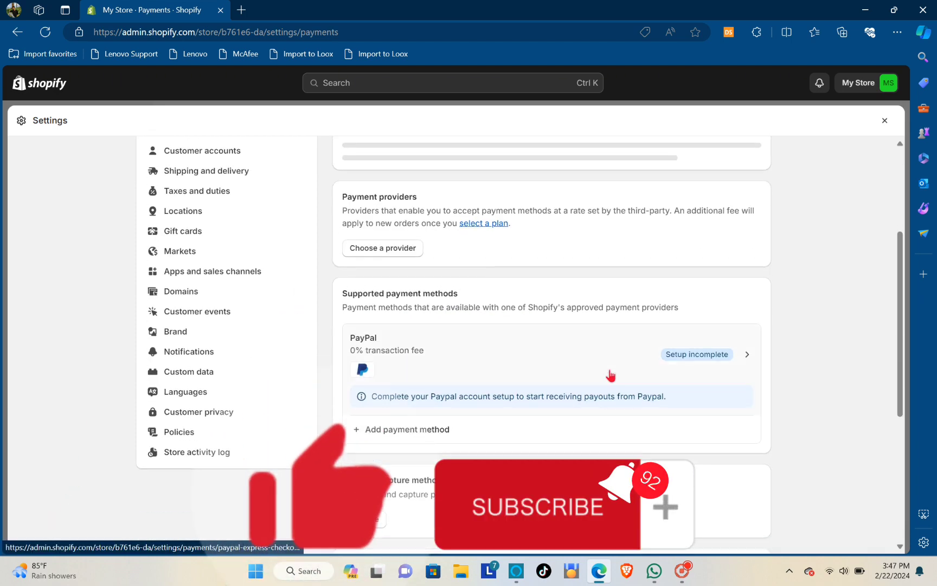
{"action": "scroll", "coordinate": [580, 356], "scroll_direction": "up", "scroll_amount": 5}
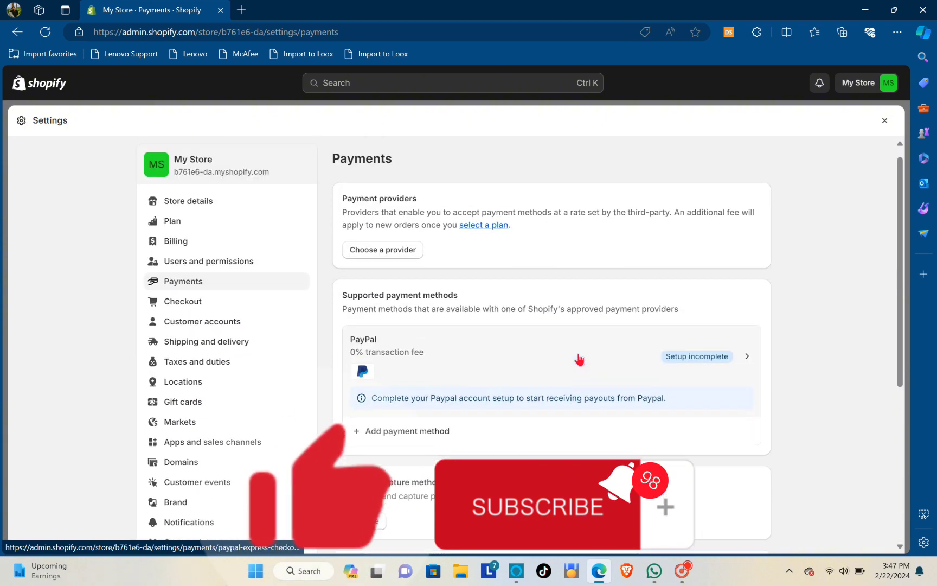